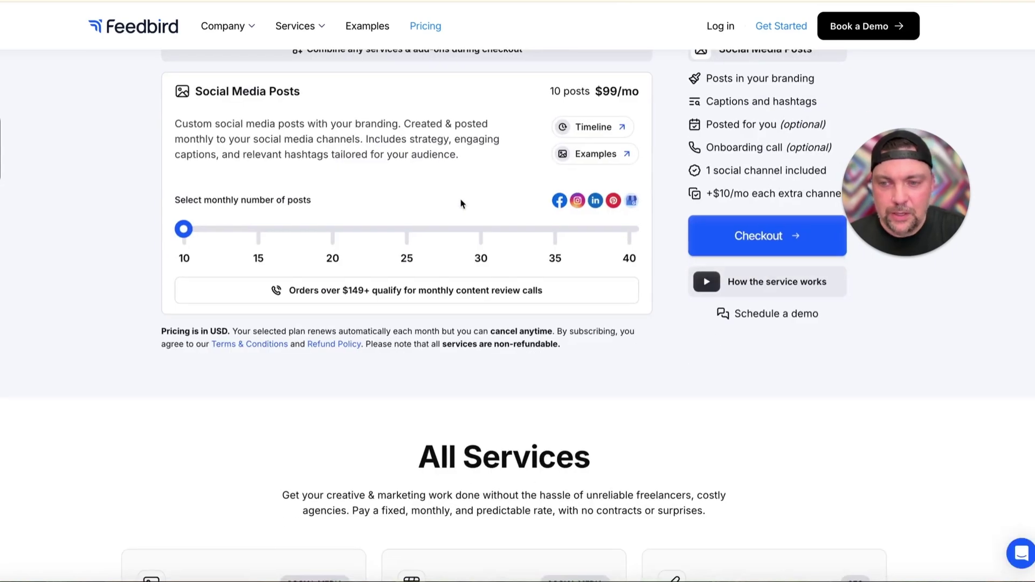
Drag the Feedbird Social Media Posts slider from 10 to 15 posts a month, bringing the price to $149/mo
{"action": "scroll", "coordinate": [461, 203], "scroll_direction": "up", "scroll_amount": 1}
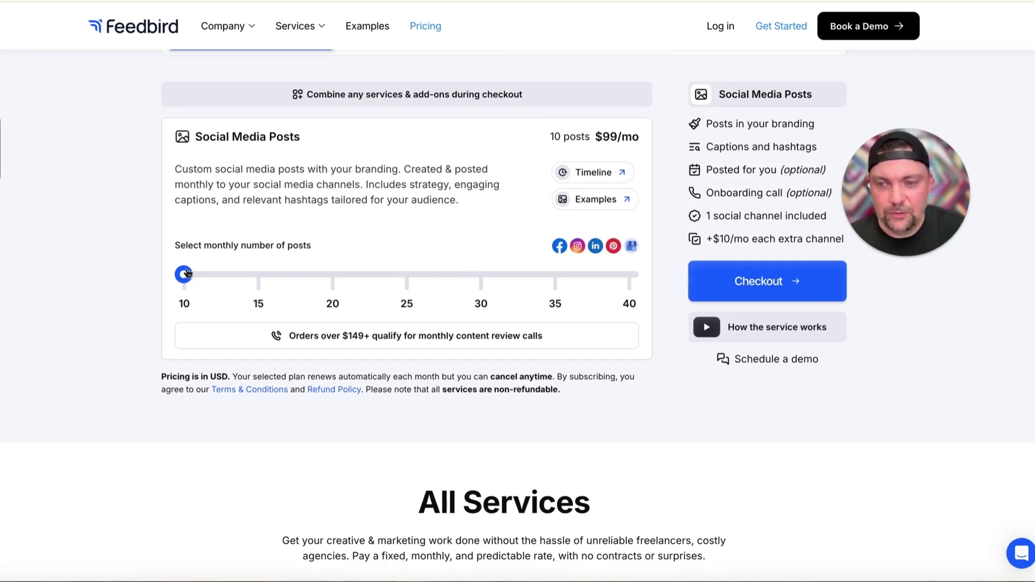
{"action": "left_click_drag", "start_coordinate": [184, 275], "coordinate": [490, 244]}
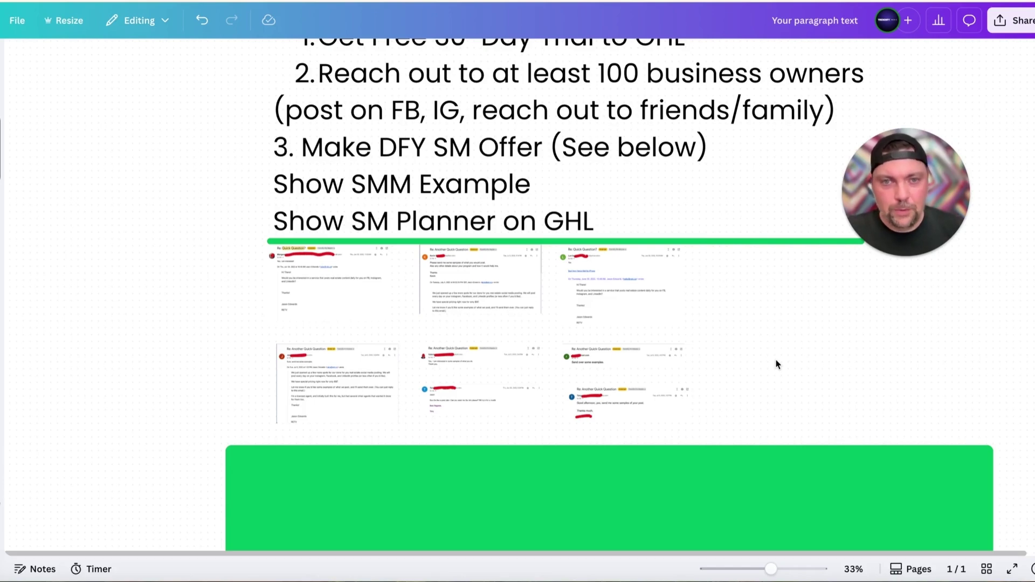
{"action": "scroll", "coordinate": [341, 278], "scroll_direction": "up", "scroll_amount": 5}
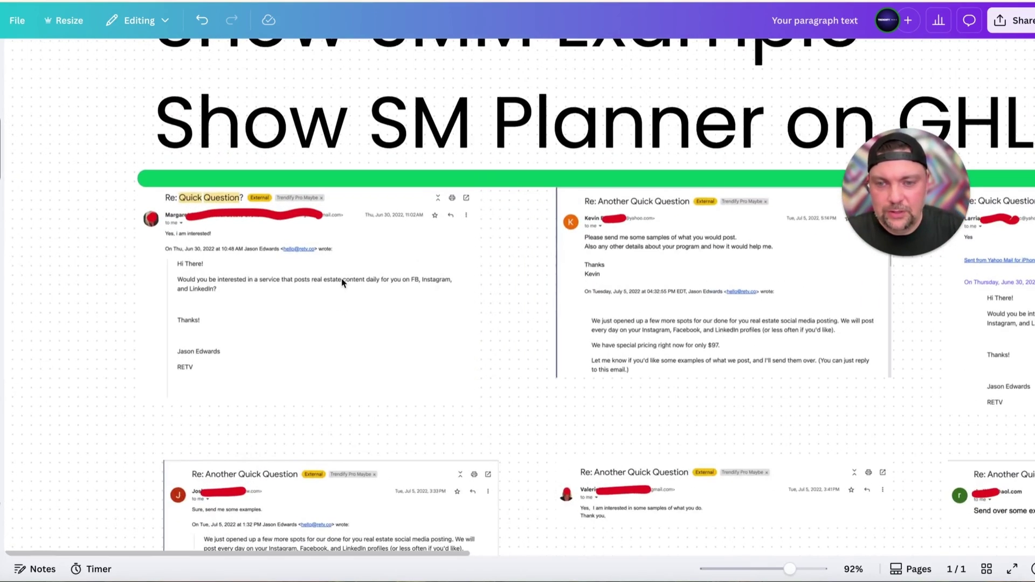
{"action": "scroll", "coordinate": [342, 278], "scroll_direction": "up", "scroll_amount": 4}
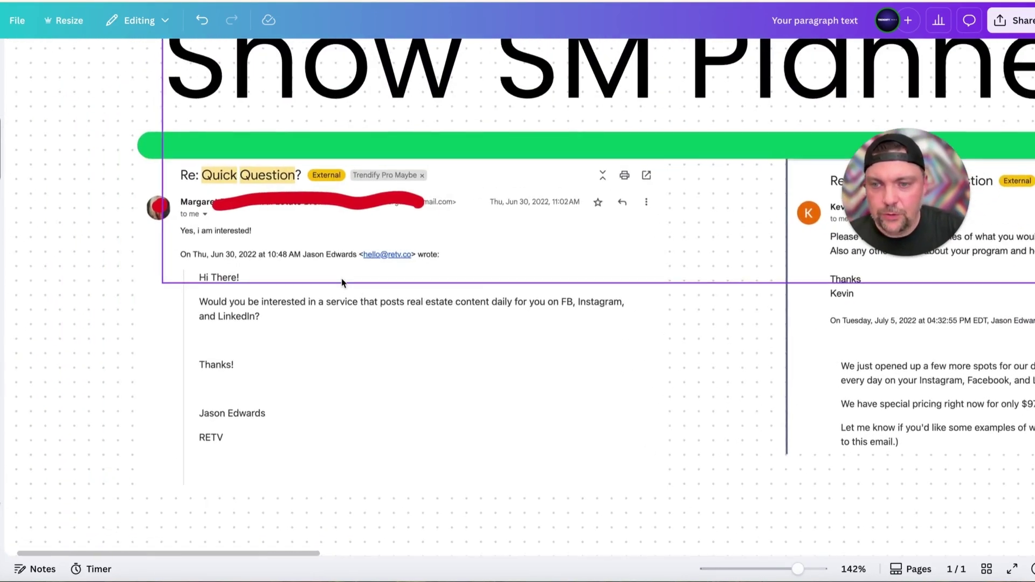
{"action": "scroll", "coordinate": [341, 278], "scroll_direction": "down", "scroll_amount": 1}
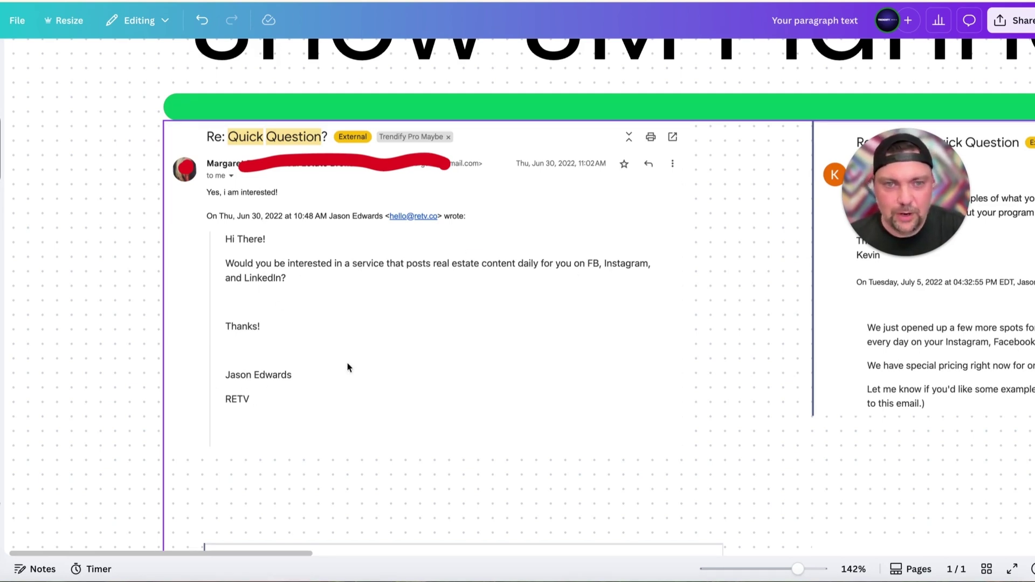
{"action": "scroll", "coordinate": [468, 286], "scroll_direction": "down", "scroll_amount": 1}
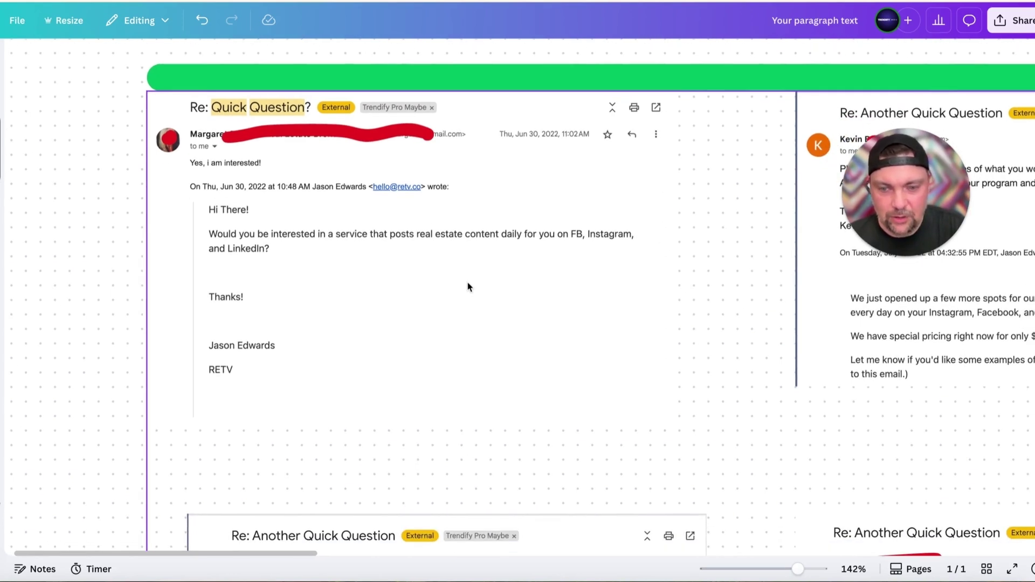
{"action": "scroll", "coordinate": [468, 286], "scroll_direction": "up", "scroll_amount": 1}
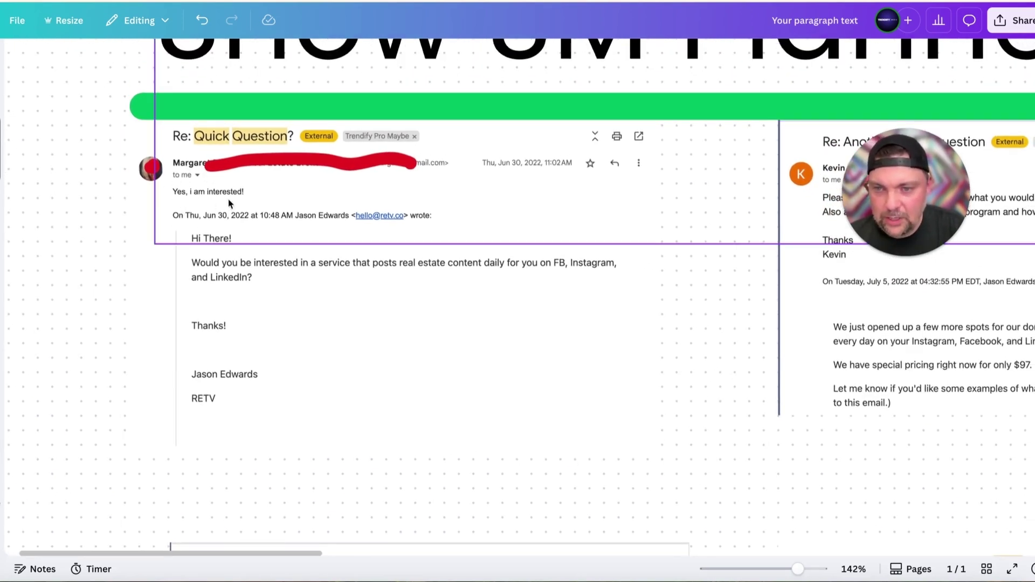
{"action": "scroll", "coordinate": [376, 237], "scroll_direction": "down", "scroll_amount": 3}
{"action": "scroll", "coordinate": [376, 240], "scroll_direction": "down", "scroll_amount": 7}
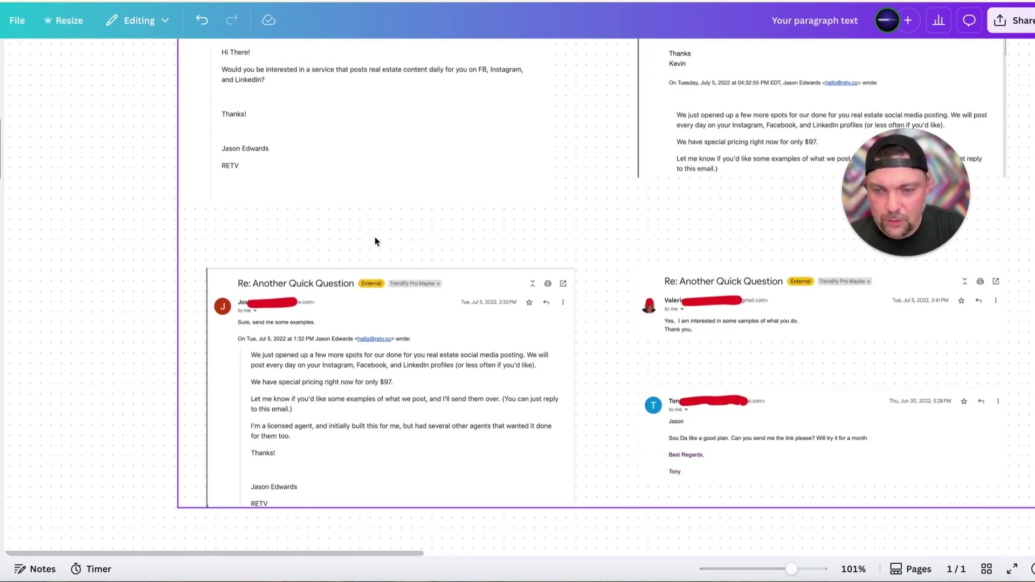
{"action": "scroll", "coordinate": [317, 365], "scroll_direction": "down", "scroll_amount": 2}
{"action": "scroll", "coordinate": [317, 365], "scroll_direction": "up", "scroll_amount": 5}
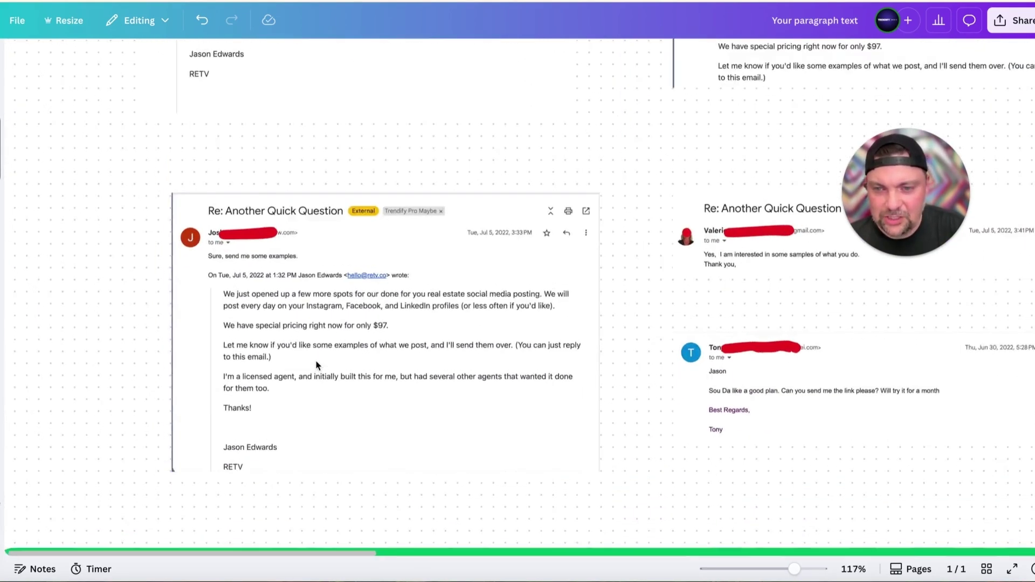
{"action": "scroll", "coordinate": [317, 365], "scroll_direction": "down", "scroll_amount": 1}
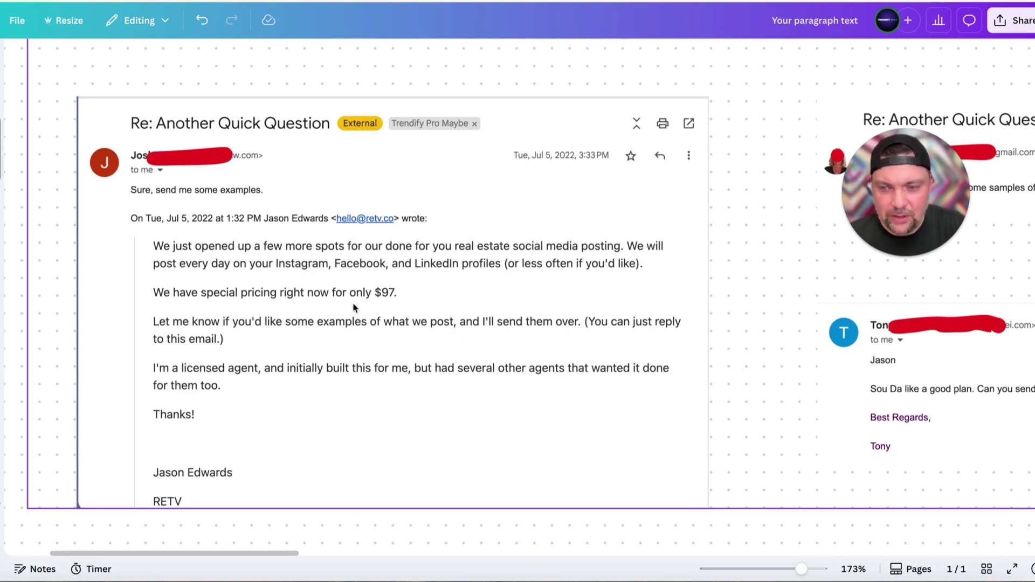
{"action": "scroll", "coordinate": [335, 300], "scroll_direction": "down", "scroll_amount": 1}
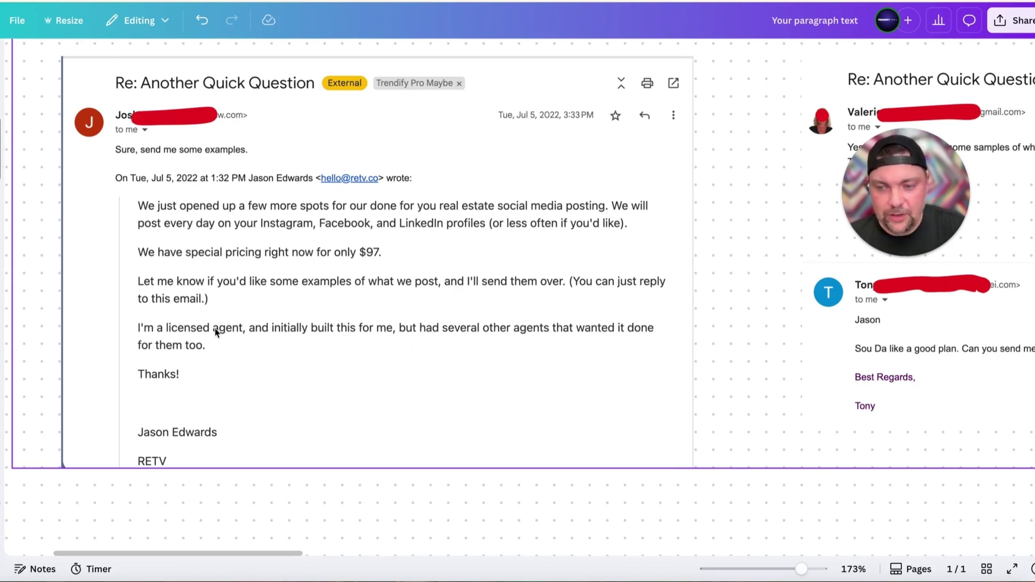
{"action": "scroll", "coordinate": [214, 383], "scroll_direction": "down", "scroll_amount": 1}
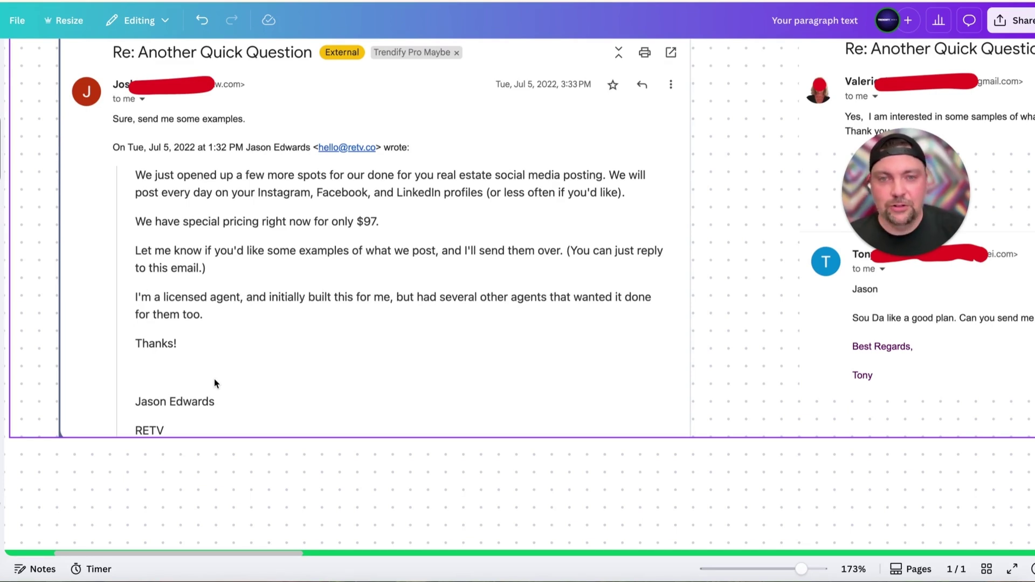
{"action": "scroll", "coordinate": [215, 384], "scroll_direction": "up", "scroll_amount": 2}
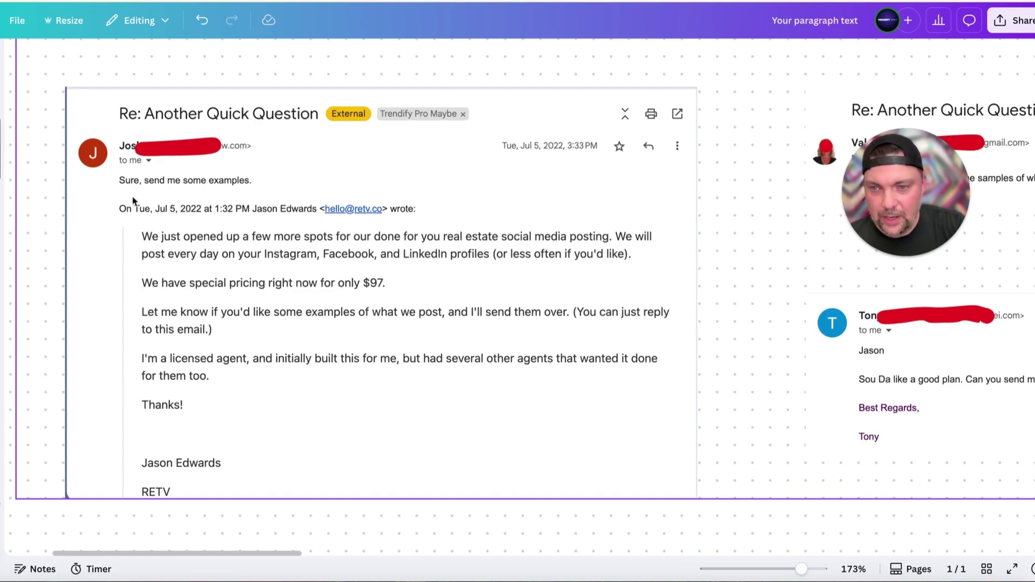
{"action": "scroll", "coordinate": [264, 207], "scroll_direction": "right", "scroll_amount": 5}
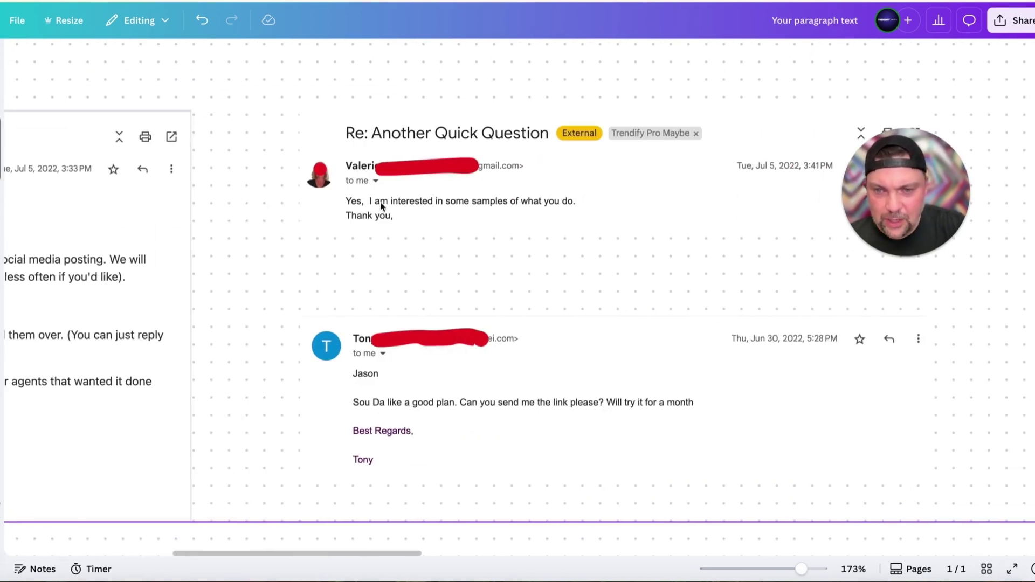
{"action": "scroll", "coordinate": [448, 281], "scroll_direction": "down", "scroll_amount": 3}
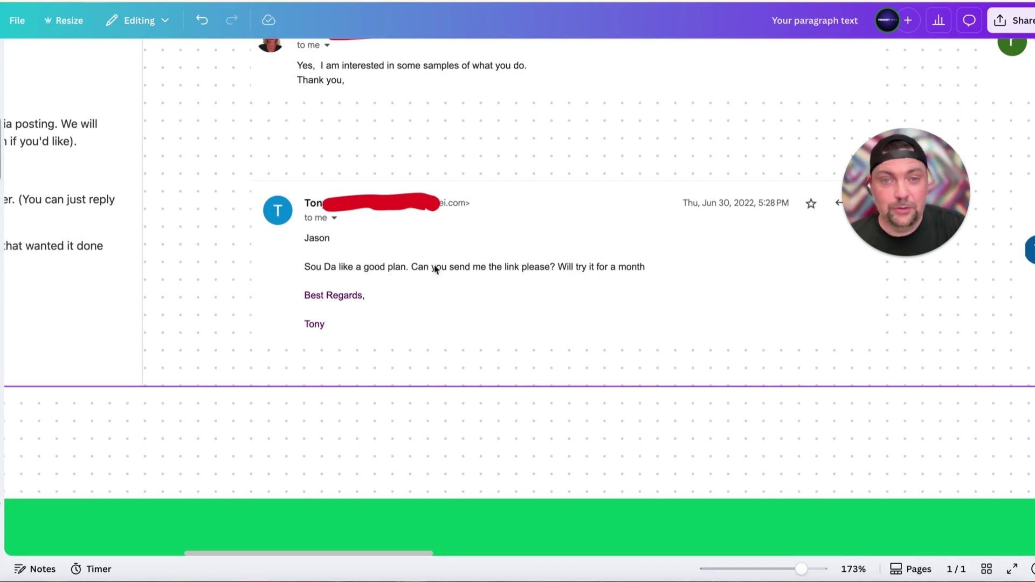
{"action": "scroll", "coordinate": [454, 273], "scroll_direction": "up", "scroll_amount": 3}
{"action": "scroll", "coordinate": [454, 272], "scroll_direction": "right", "scroll_amount": 8}
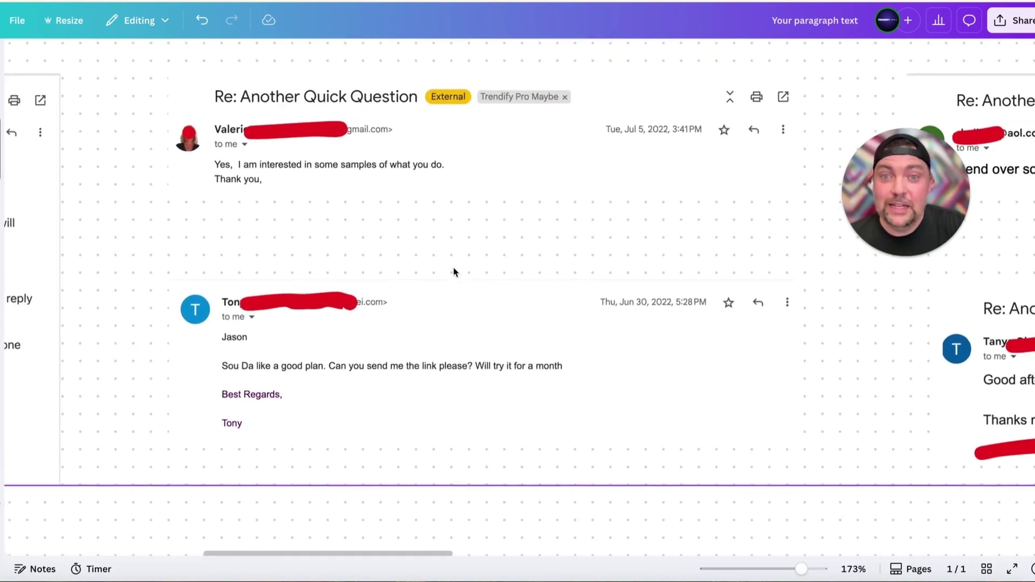
{"action": "scroll", "coordinate": [454, 272], "scroll_direction": "right", "scroll_amount": 6}
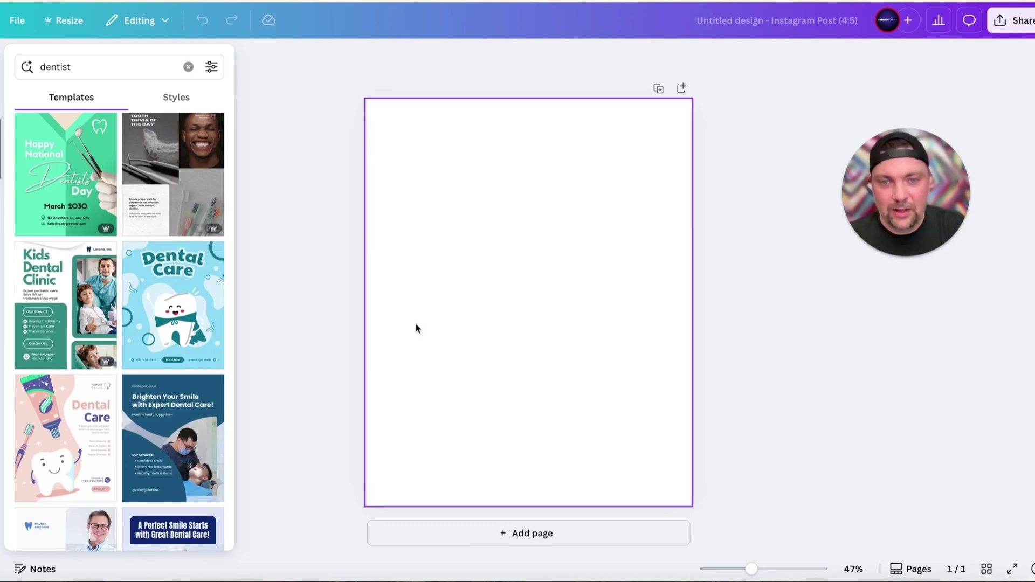
Apply the blue International Day of the Dentist template to the Instagram post page
{"action": "scroll", "coordinate": [182, 324], "scroll_direction": "down", "scroll_amount": 8}
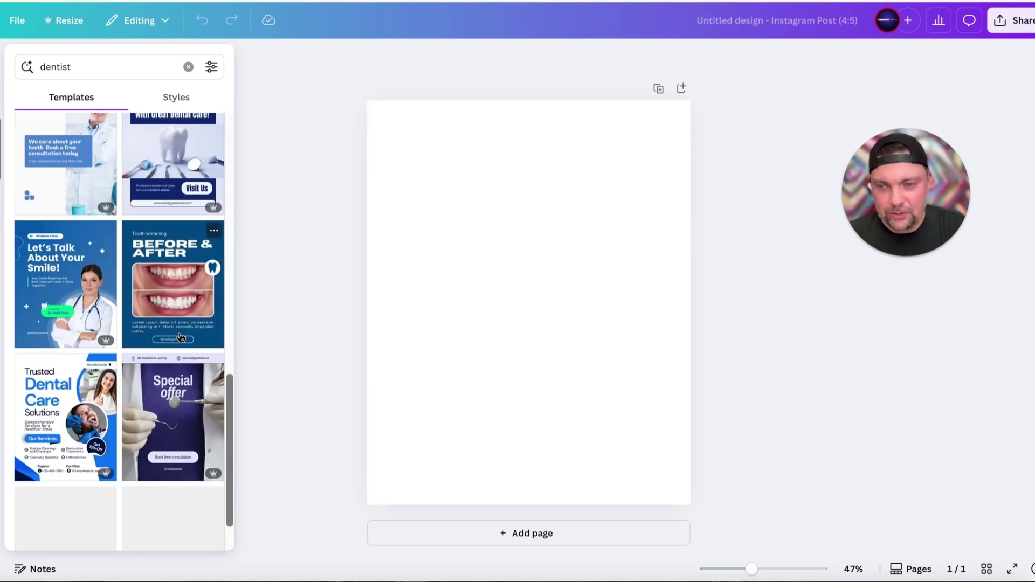
{"action": "scroll", "coordinate": [181, 338], "scroll_direction": "up", "scroll_amount": 4}
{"action": "scroll", "coordinate": [181, 339], "scroll_direction": "up", "scroll_amount": 10}
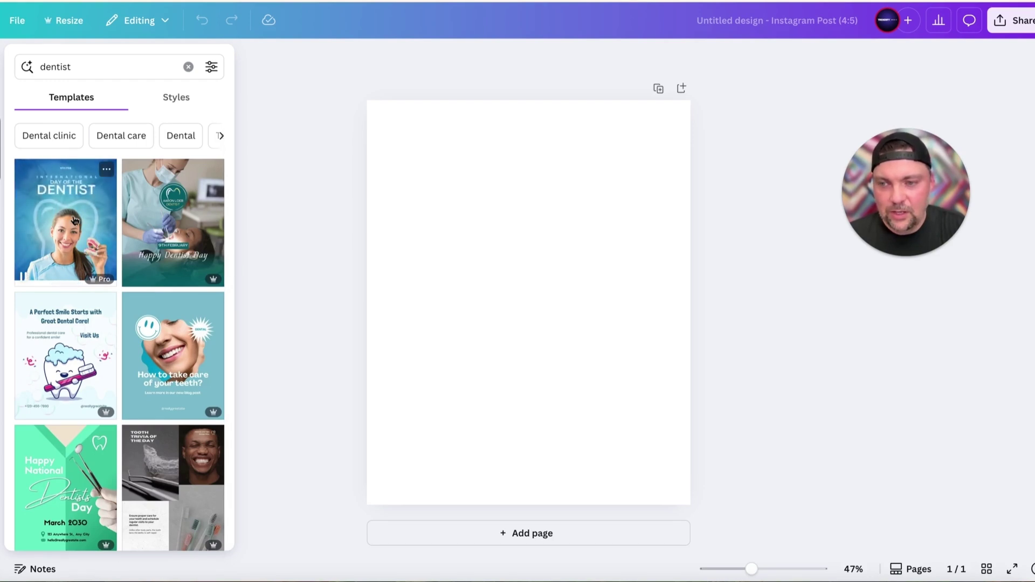
{"action": "left_click", "coordinate": [74, 220]}
{"action": "left_click", "coordinate": [583, 319]}
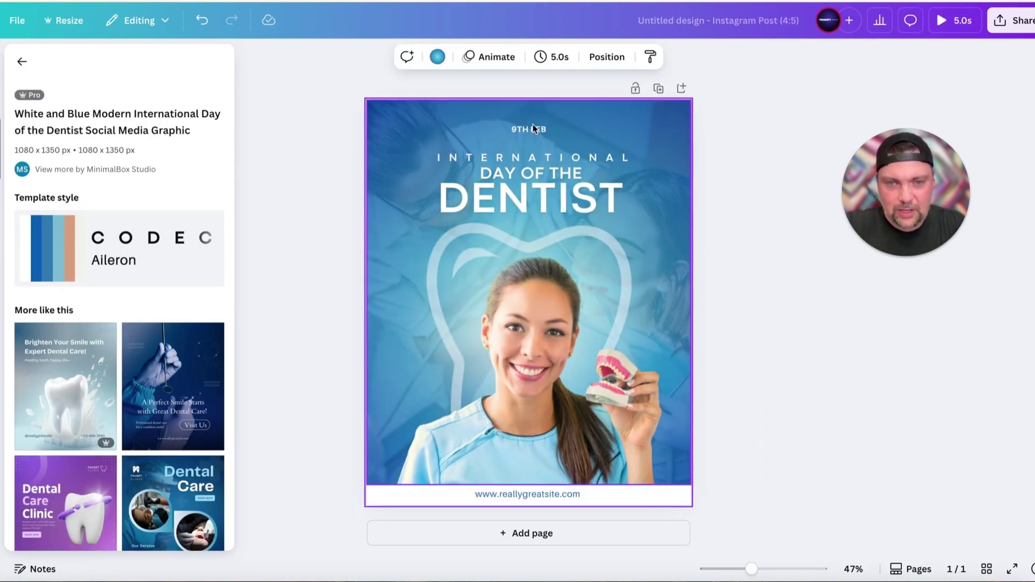
Rewrite the heading as 'IS IT TIME FOR YOUR CLEANING?' with 'CALL TODAY:' on the next line
{"action": "double_click", "coordinate": [533, 157]}
{"action": "type", "text": "IS IT TIME "}
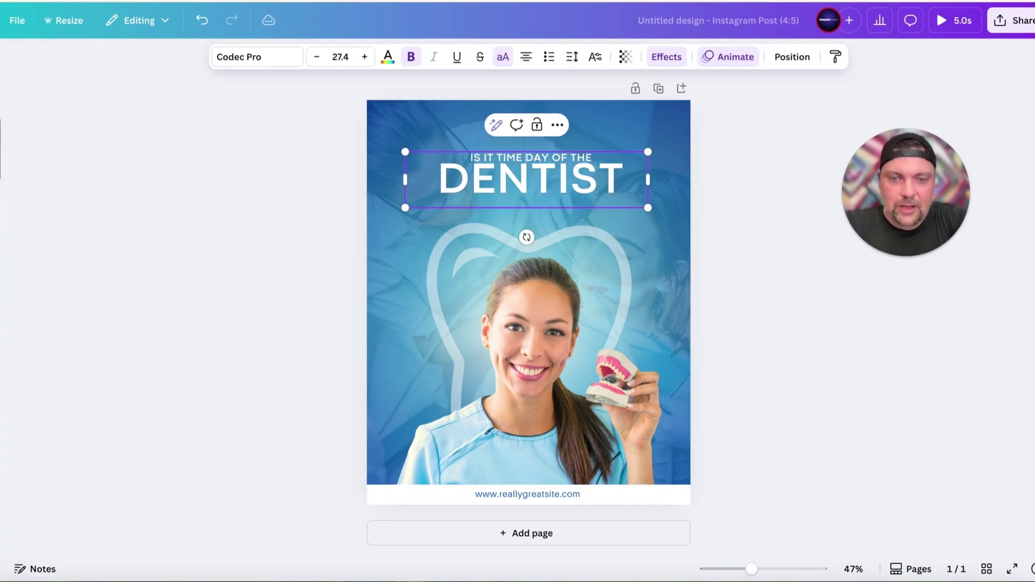
{"action": "type", "text": "FOR YOUR "}
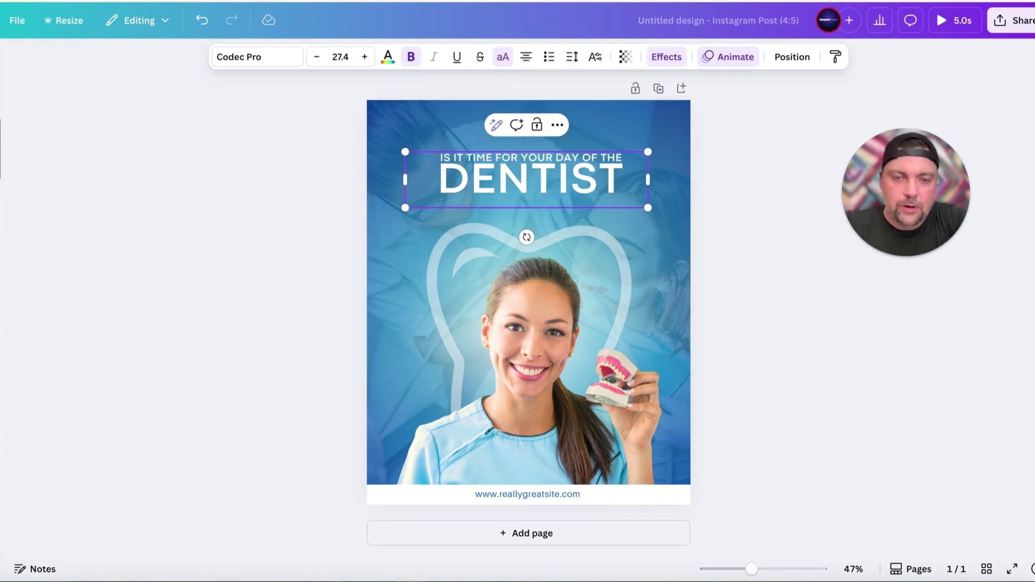
{"action": "type", "text": "CLEANING"}
{"action": "key", "text": "ctrl+shift+End"}
{"action": "type", "text": "?"}
{"action": "key", "text": "Return"}
{"action": "type", "text": "CAL"}
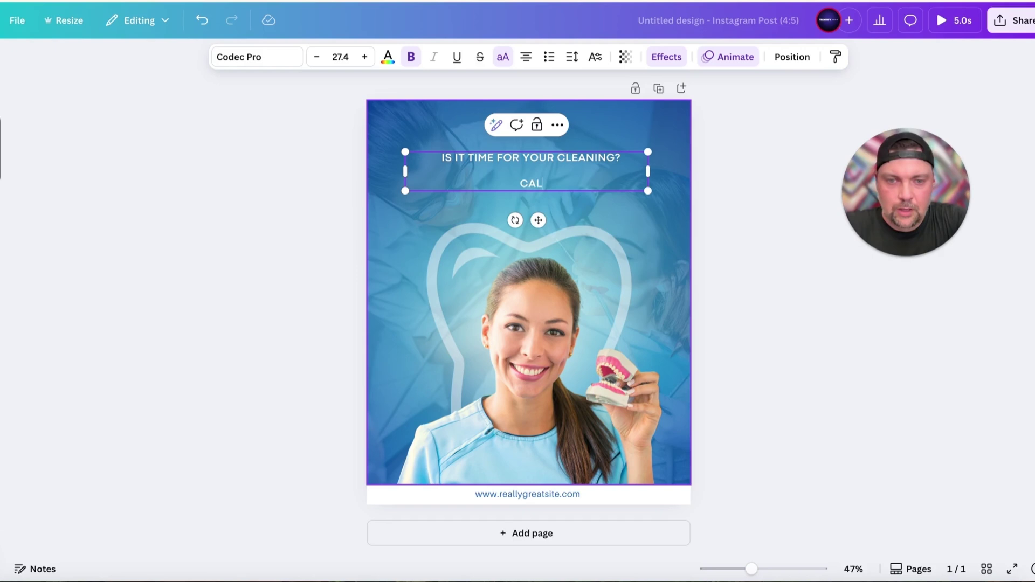
{"action": "type", "text": "L TODAY: 310-111-1111"}
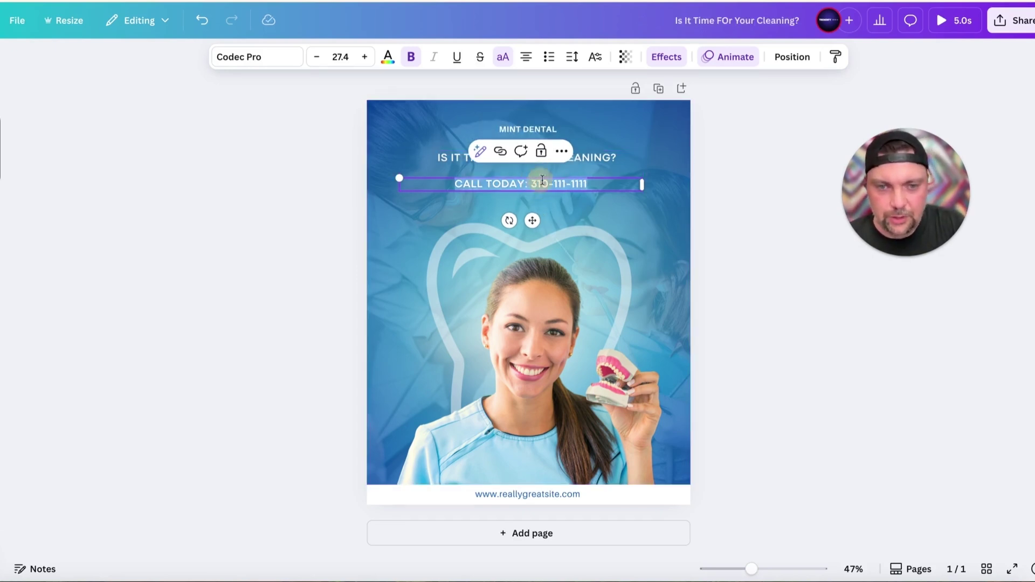
Enlarge the phone-number line to size 42.8 and centre it under the question
{"action": "left_click_drag", "start_coordinate": [646, 185], "coordinate": [540, 190]}
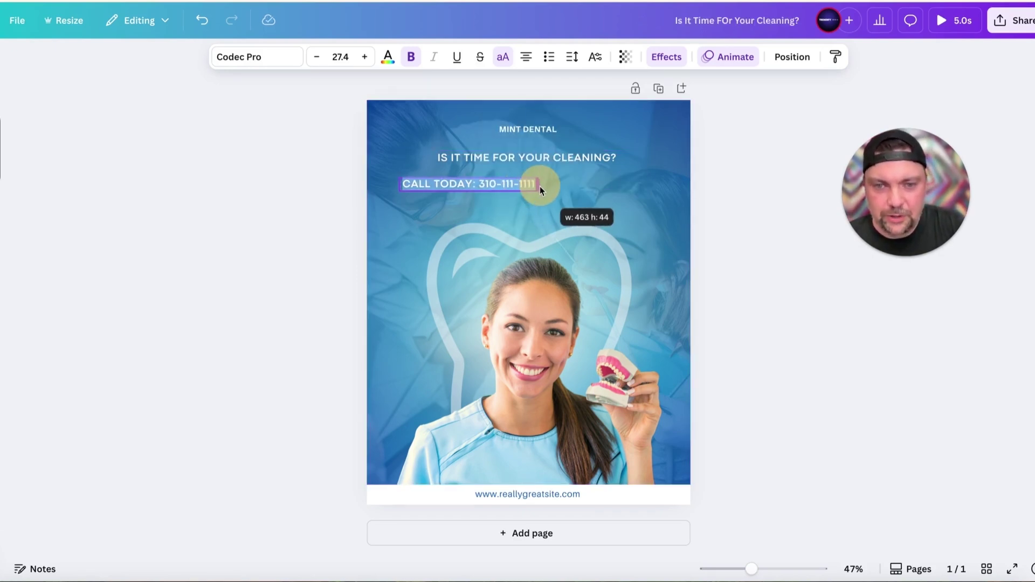
{"action": "left_click_drag", "start_coordinate": [398, 176], "coordinate": [324, 160]}
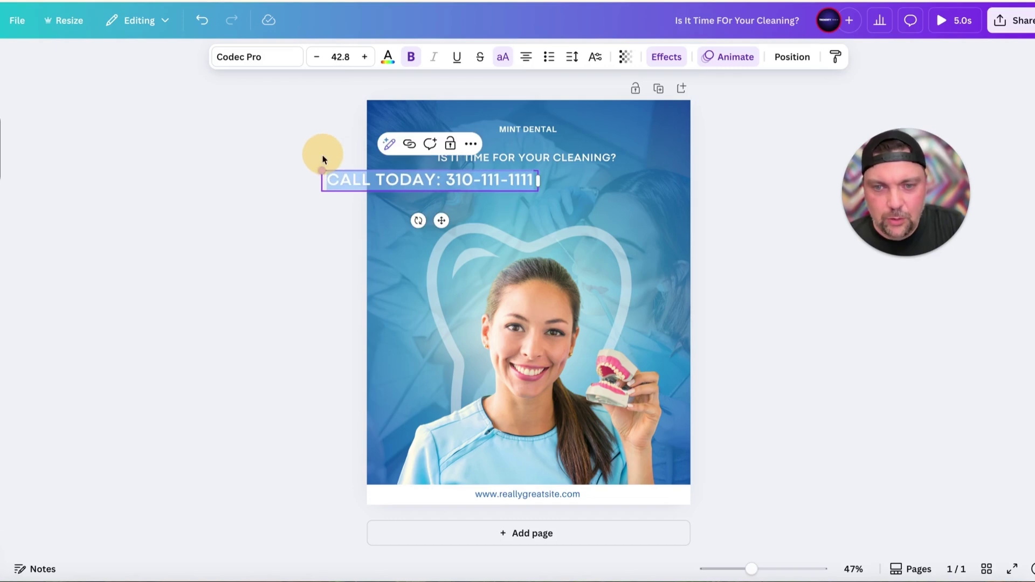
{"action": "left_click", "coordinate": [609, 219]}
{"action": "left_click_drag", "start_coordinate": [438, 174], "coordinate": [540, 183]}
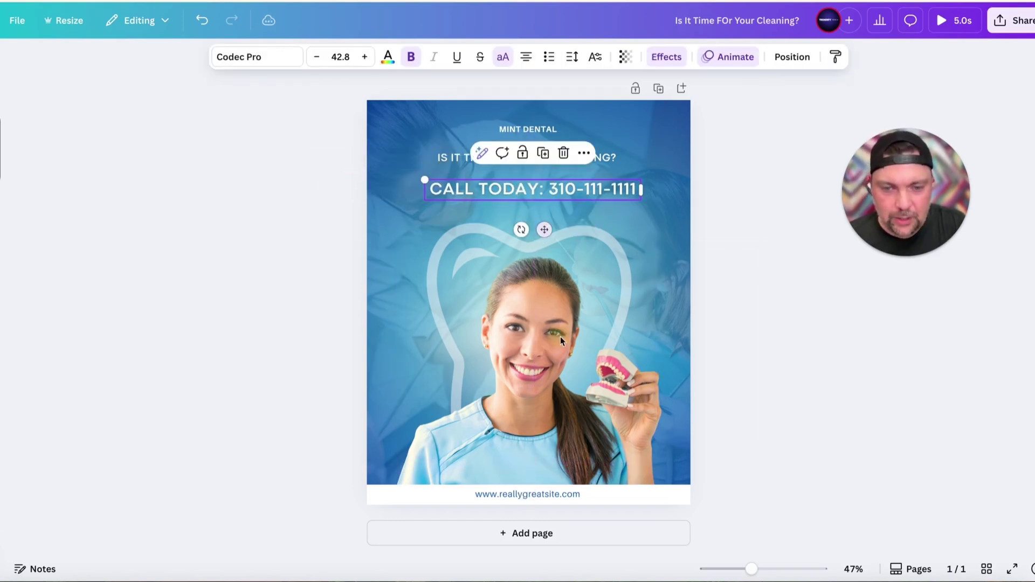
{"action": "left_click", "coordinate": [543, 494]}
{"action": "left_click", "coordinate": [543, 494]}
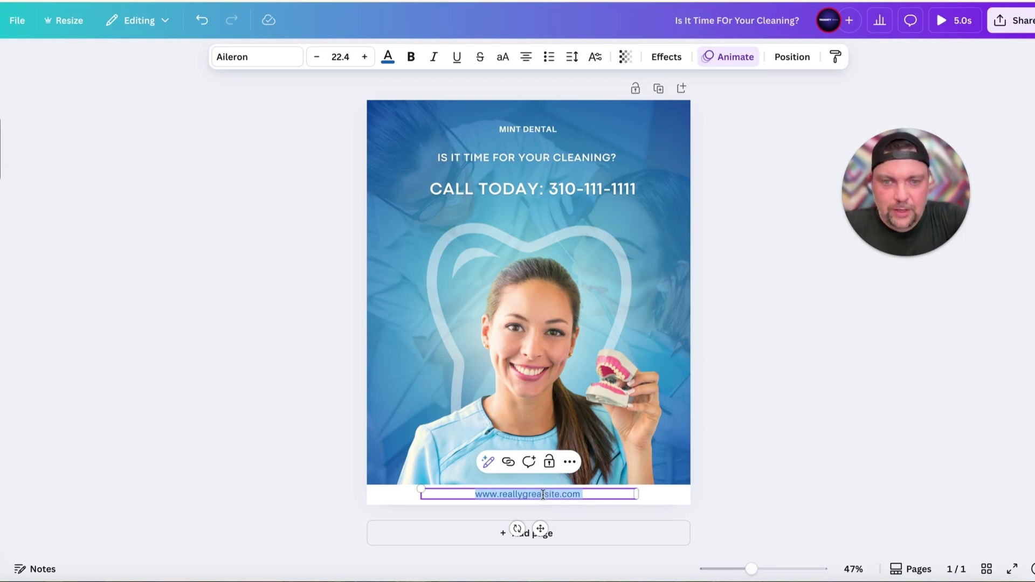
{"action": "type", "text": "www.m"}
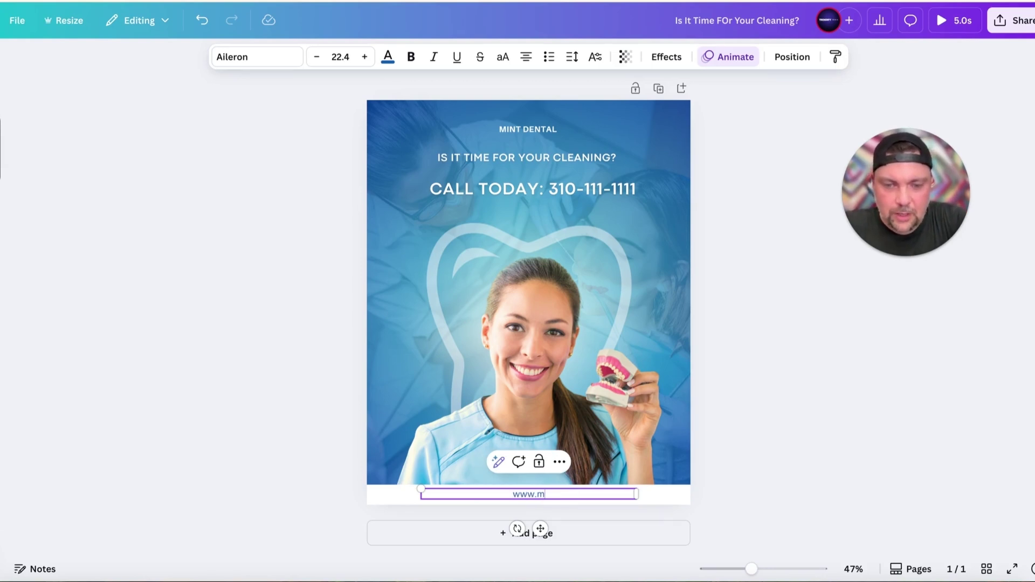
{"action": "type", "text": "intdentaldalls.co"}
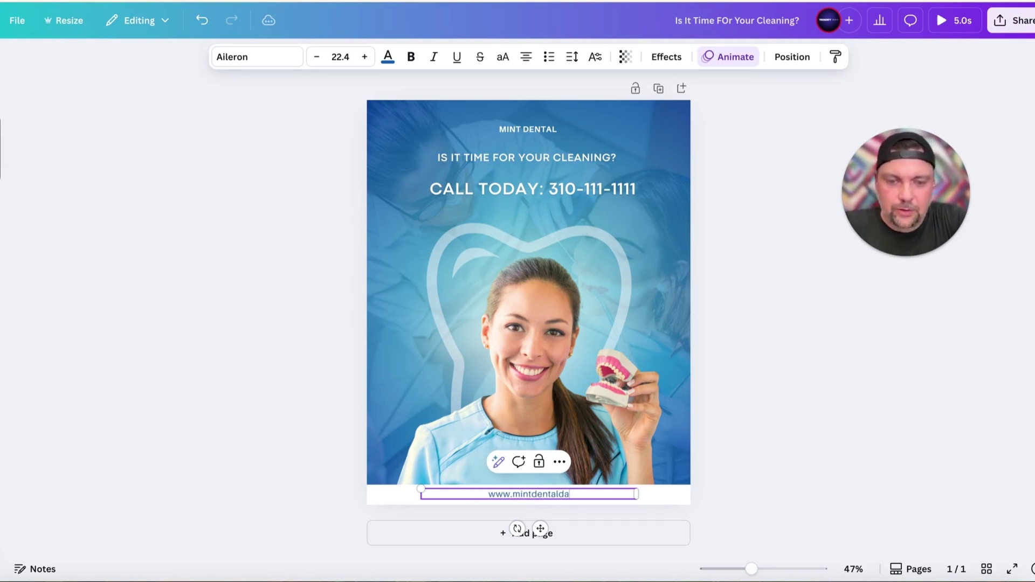
{"action": "key", "text": "BackSpace"}
{"action": "key", "text": "BackSpace"}
{"action": "key", "text": "BackSpace"}
{"action": "key", "text": "BackSpace"}
{"action": "type", "text": "as.com"}
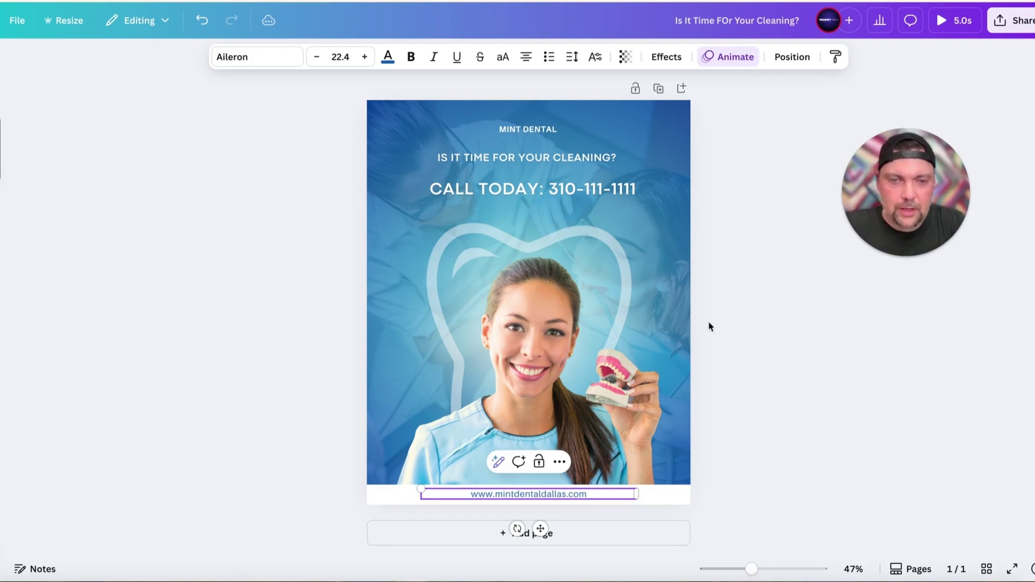
{"action": "left_click", "coordinate": [754, 312]}
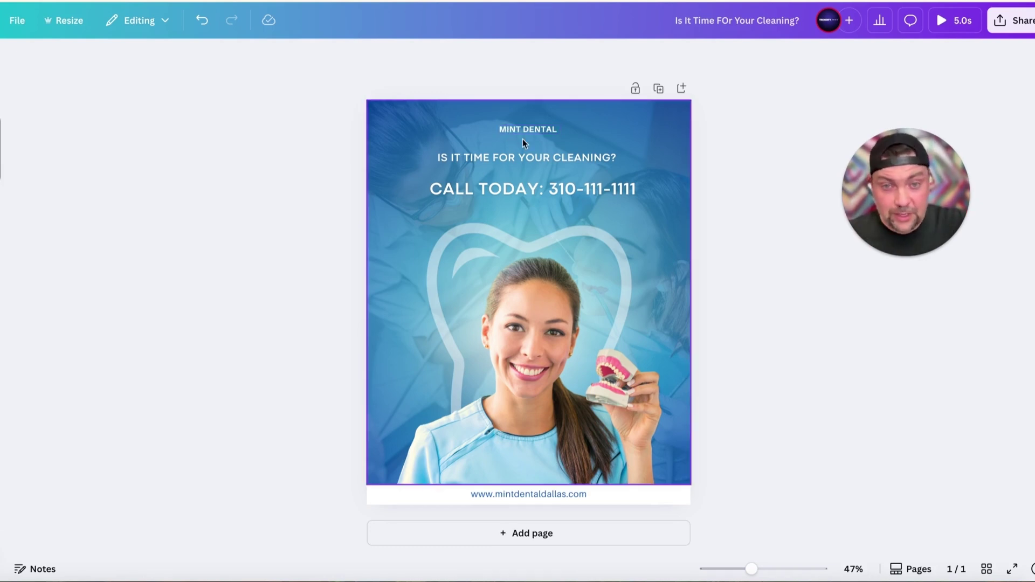
Enlarge the MINT DENTAL heading to about 49.3 and recentre it across the top of the page
{"action": "double_click", "coordinate": [500, 131]}
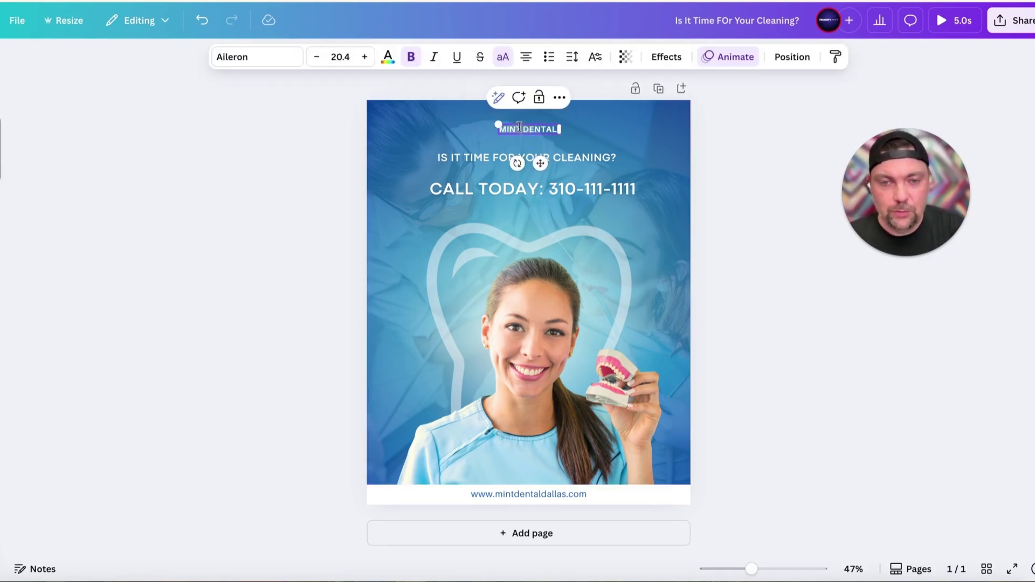
{"action": "left_click_drag", "start_coordinate": [498, 125], "coordinate": [412, 111]}
{"action": "left_click", "coordinate": [784, 180]}
{"action": "left_click_drag", "start_coordinate": [497, 123], "coordinate": [540, 125]}
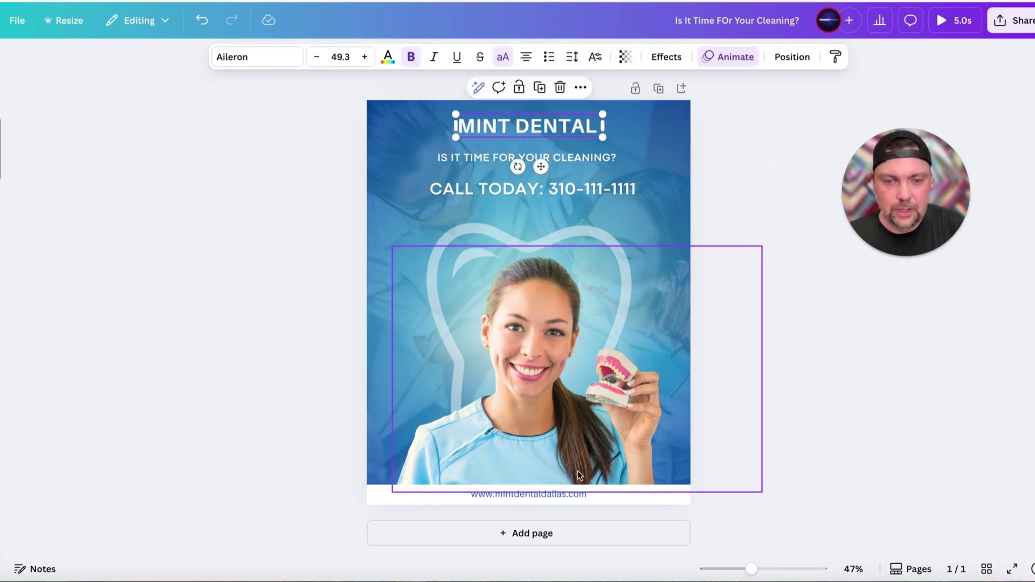
{"action": "left_click", "coordinate": [790, 298]}
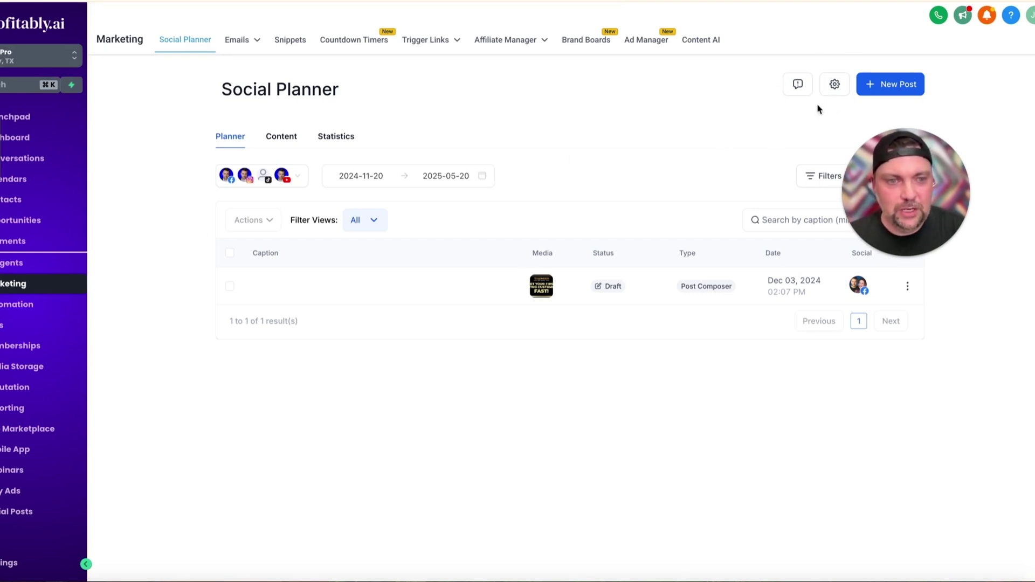
Create a new social post with the Instagram account as its destination
{"action": "left_click", "coordinate": [878, 86]}
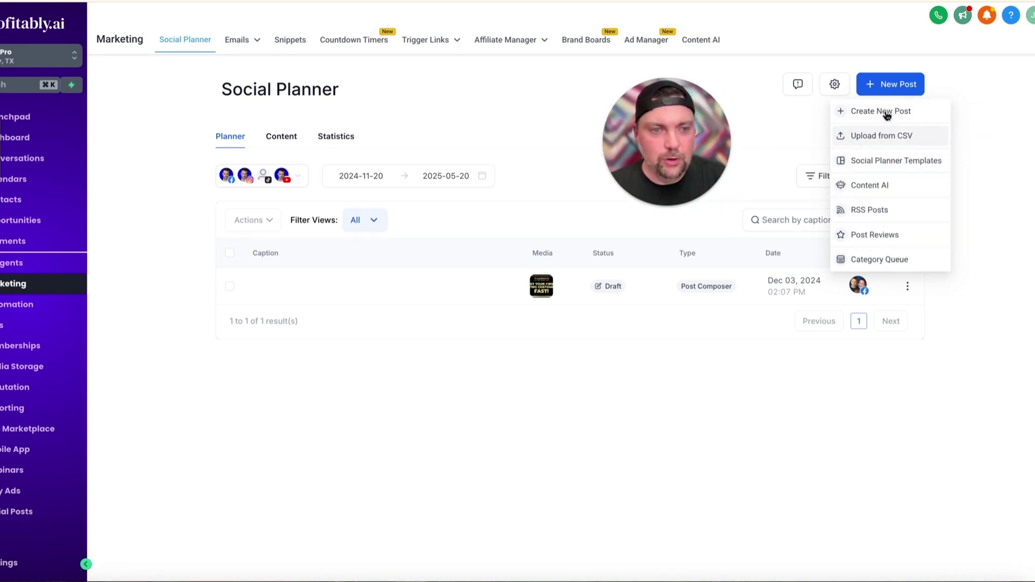
{"action": "left_click", "coordinate": [887, 113]}
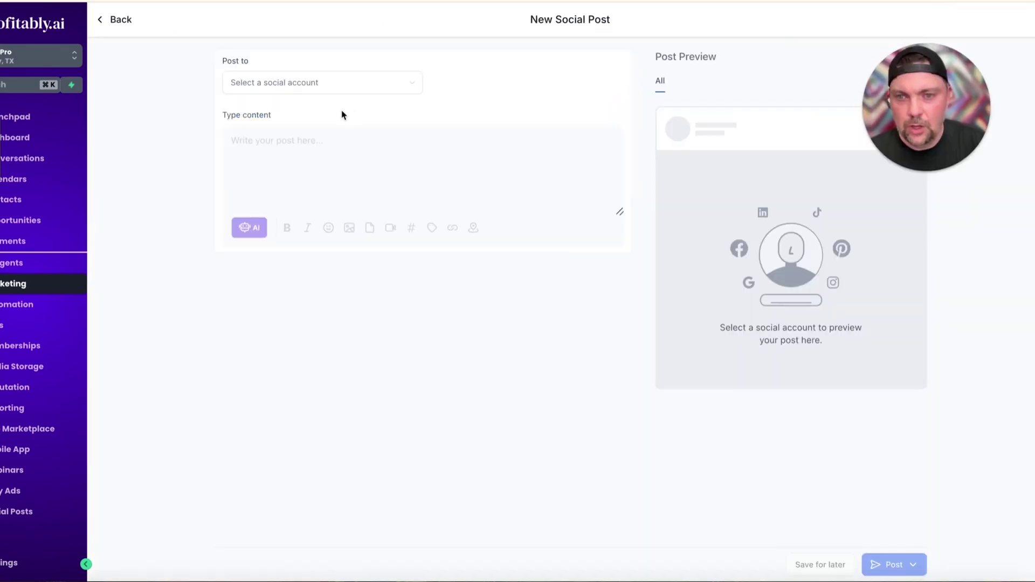
{"action": "left_click", "coordinate": [303, 90]}
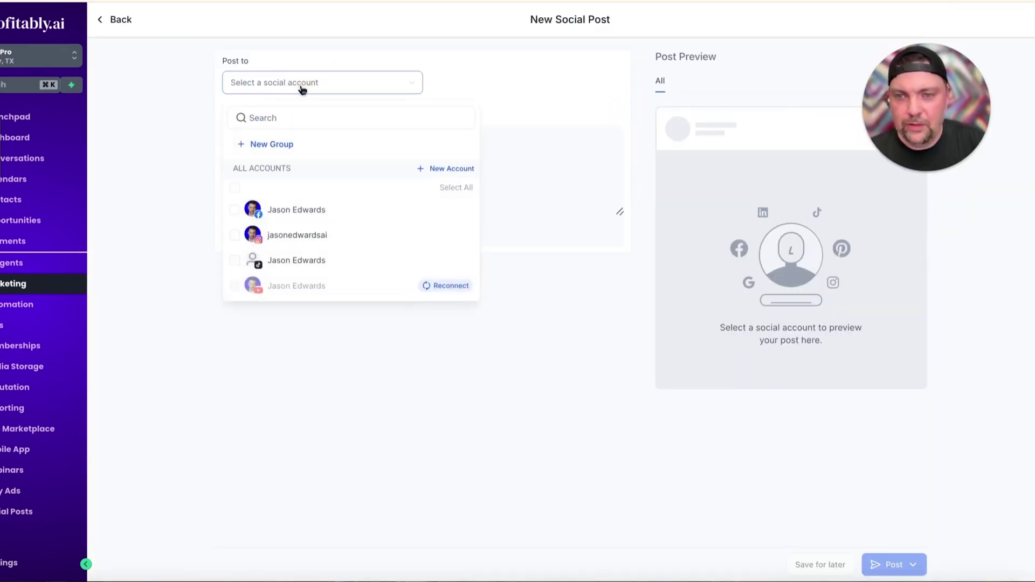
{"action": "left_click", "coordinate": [280, 238]}
{"action": "left_click", "coordinate": [178, 155]}
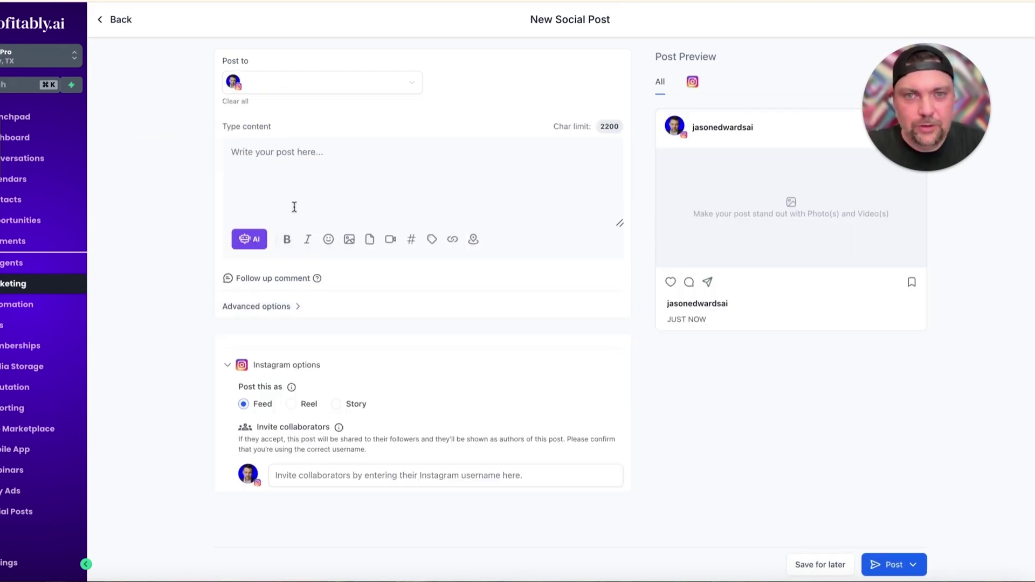
Clear test text from the post box and bring up the AI writing options
{"action": "left_click", "coordinate": [265, 162]}
{"action": "type", "text": "aasdasd"}
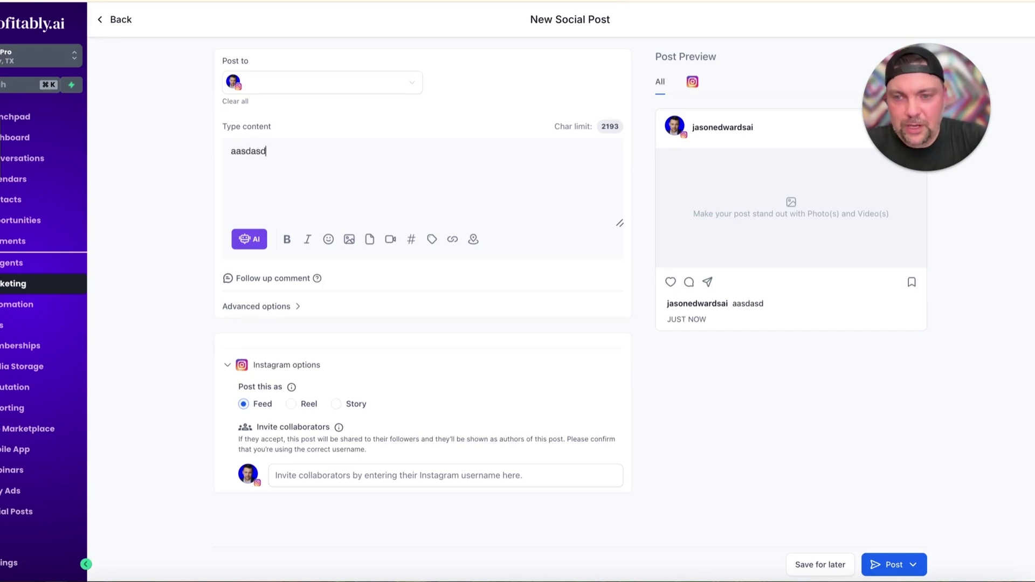
{"action": "key", "text": "BackSpace"}
{"action": "key", "text": "BackSpace"}
{"action": "key", "text": "BackSpace"}
{"action": "key", "text": "BackSpace"}
{"action": "key", "text": "BackSpace"}
{"action": "key", "text": "BackSpace"}
{"action": "key", "text": "BackSpace"}
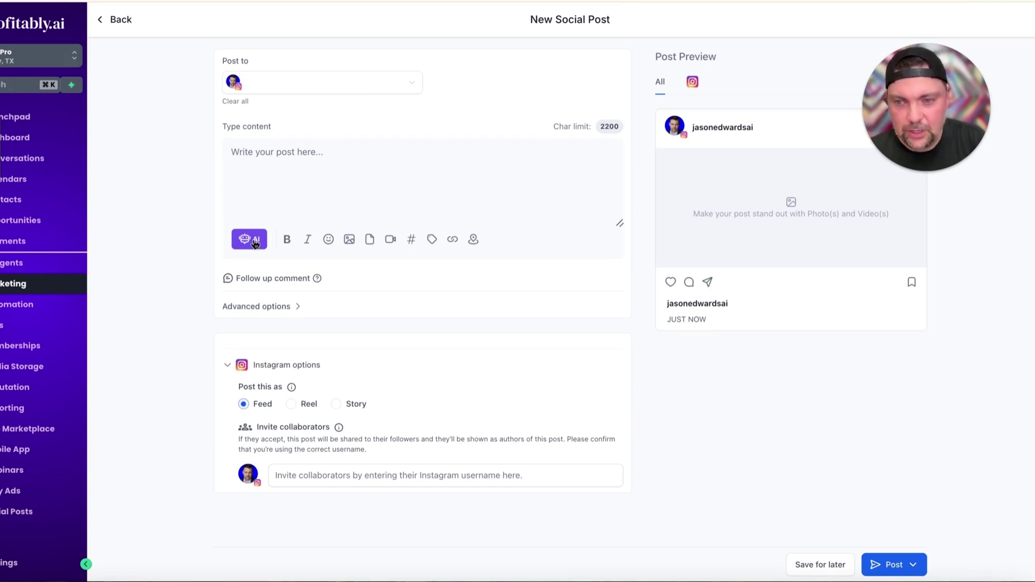
{"action": "left_click", "coordinate": [255, 244]}
Title the AI content 'Mint Dental Cleaning' and describe a post about scheduling a cleaning in Dallas
{"action": "left_click", "coordinate": [173, 241]}
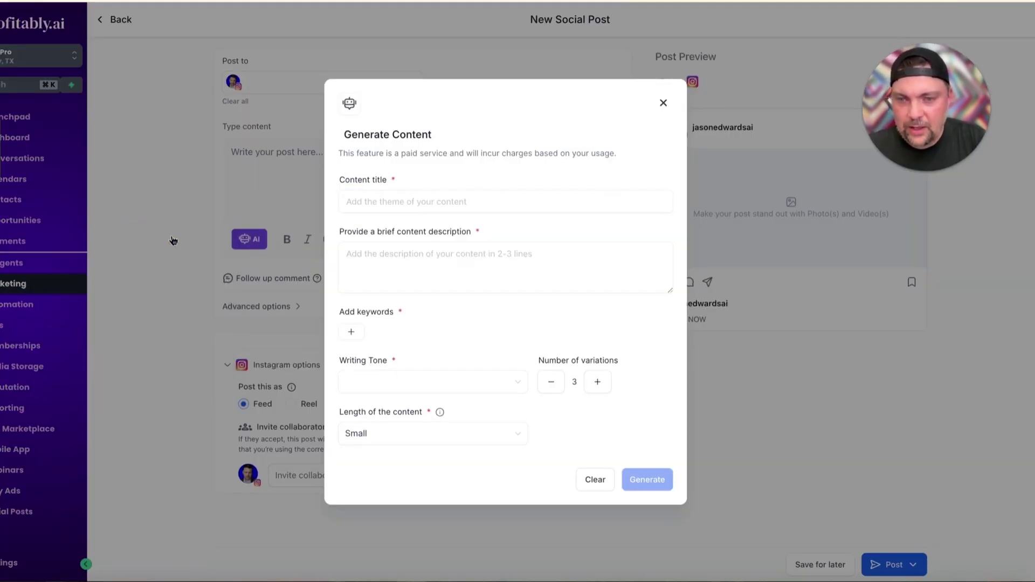
{"action": "left_click", "coordinate": [397, 195]}
{"action": "type", "text": "Mint "}
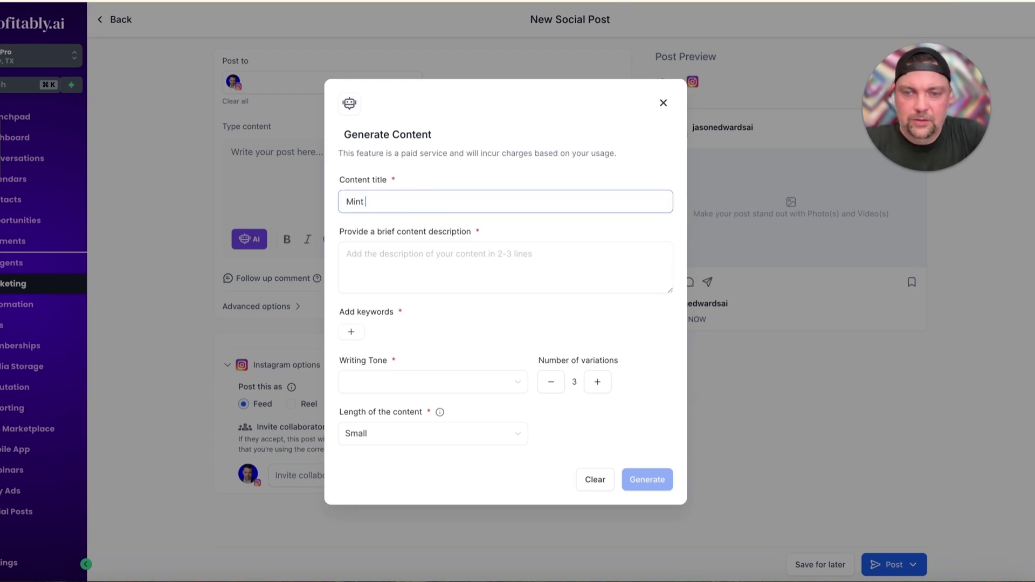
{"action": "type", "text": "Dental Cleaning"}
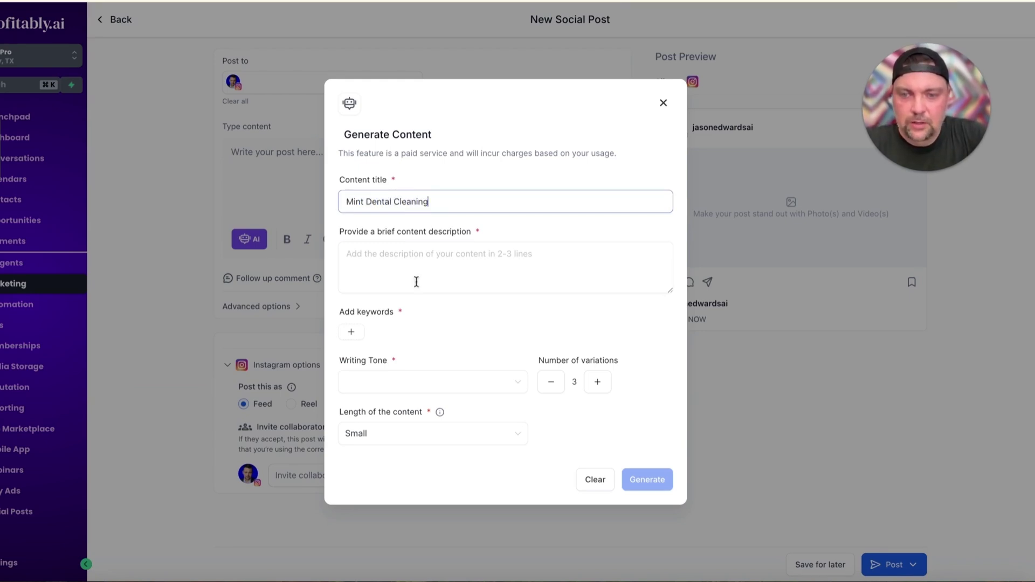
{"action": "left_click", "coordinate": [416, 282]}
{"action": "type", "text": "Write a post about"}
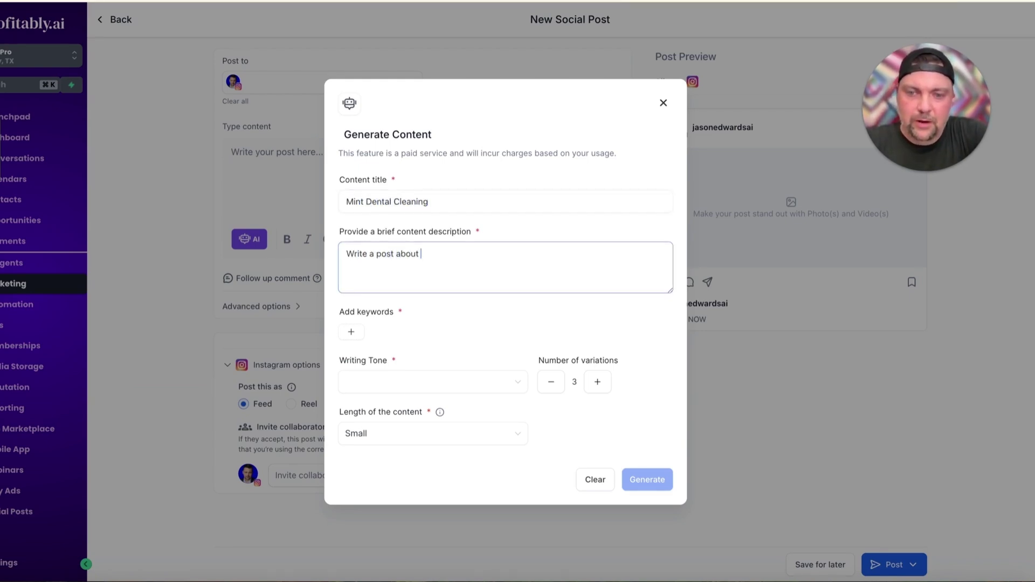
{"action": "type", "text": " how it's time to scheu"}
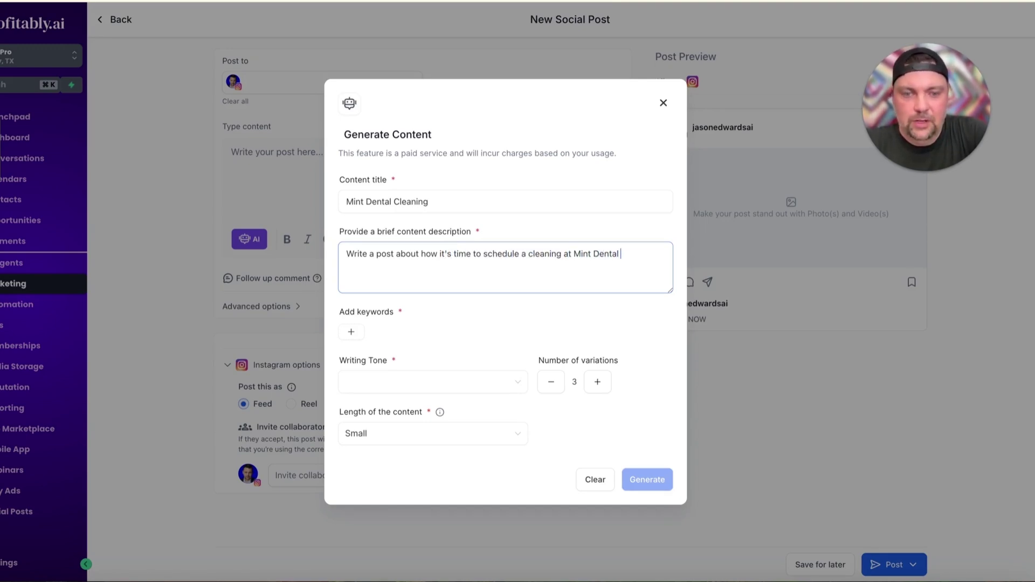
{"action": "key", "text": "BackSpace"}
{"action": "type", "text": "as"}
{"action": "left_click", "coordinate": [415, 321]}
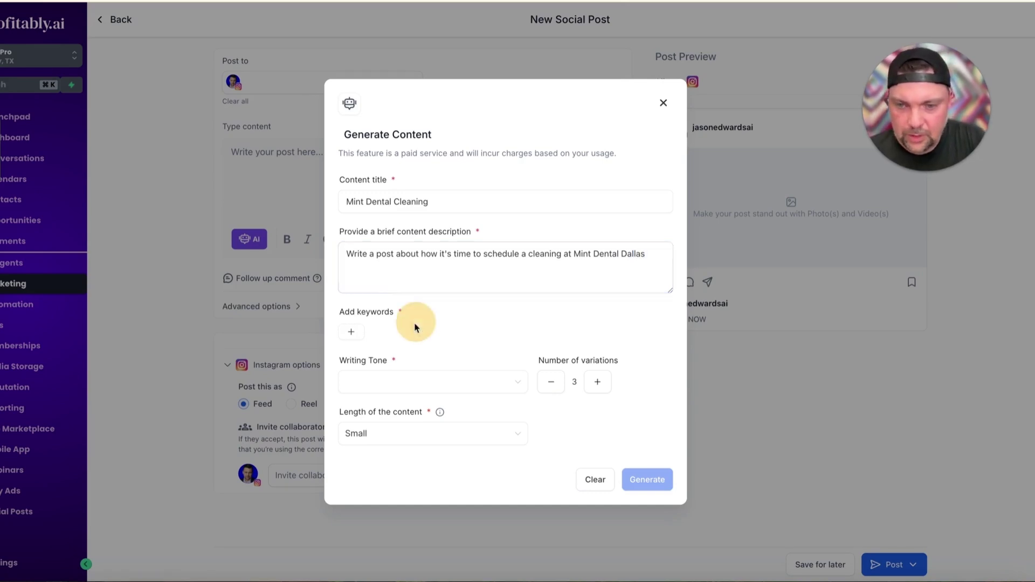
Add keywords friendly and fun, pick Funny tone and Medium length, and generate captions
{"action": "left_click", "coordinate": [355, 330]}
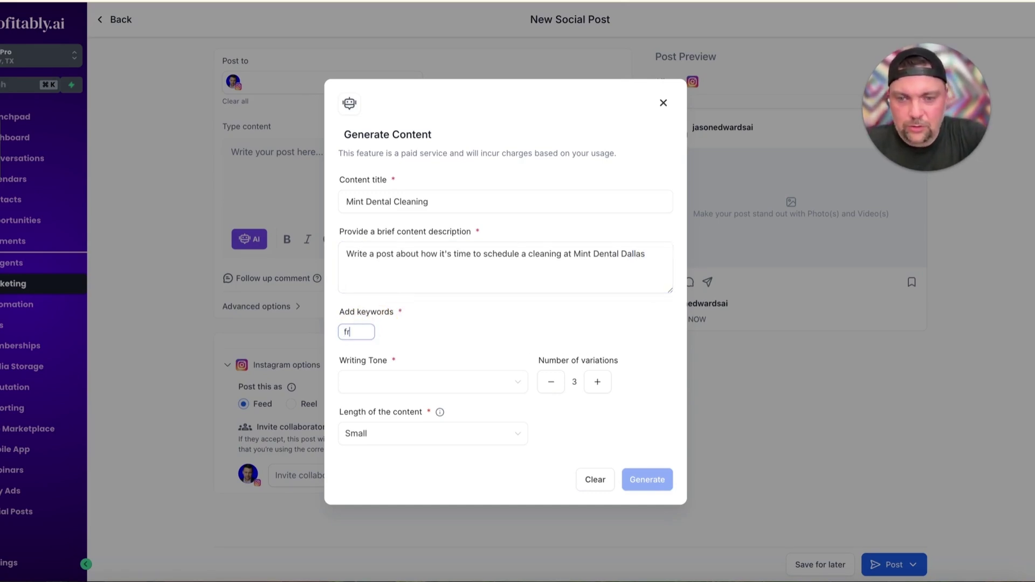
{"action": "type", "text": "friendly"}
{"action": "key", "text": "Return"}
{"action": "type", "text": "fu"}
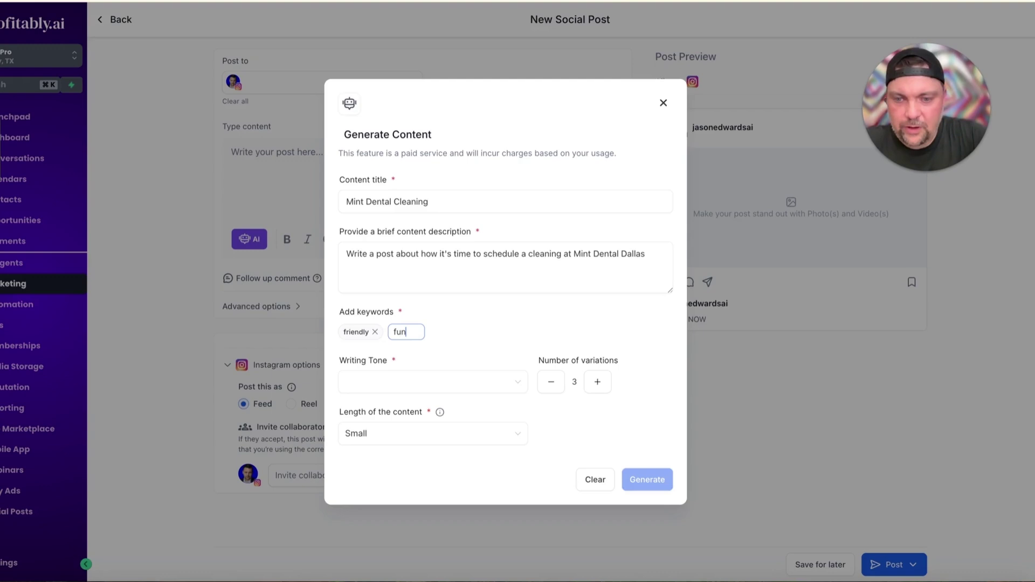
{"action": "type", "text": "n"}
{"action": "key", "text": "Return"}
{"action": "left_click", "coordinate": [470, 382]}
{"action": "left_click", "coordinate": [463, 381]}
{"action": "left_click", "coordinate": [435, 442]}
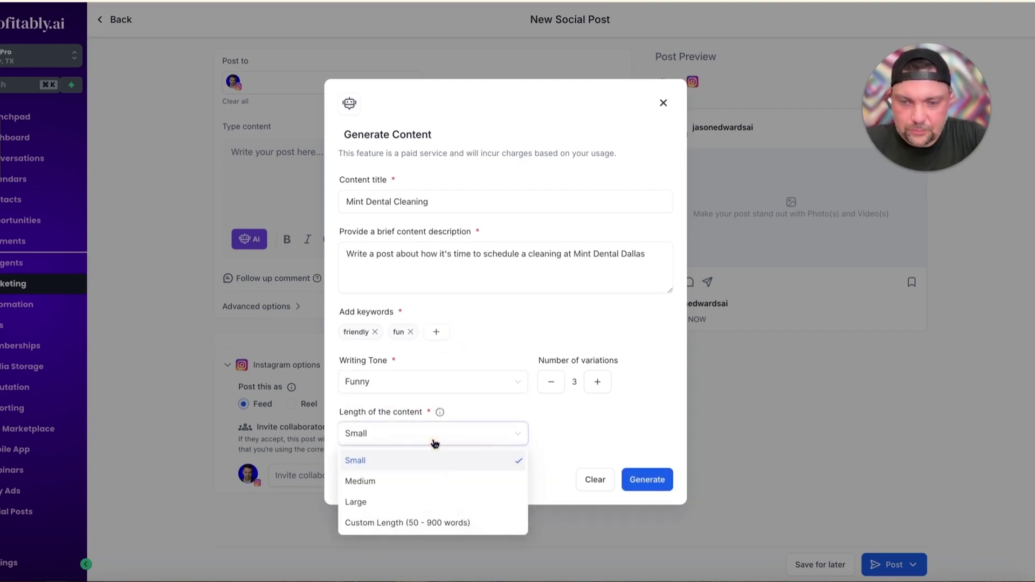
{"action": "left_click", "coordinate": [393, 481]}
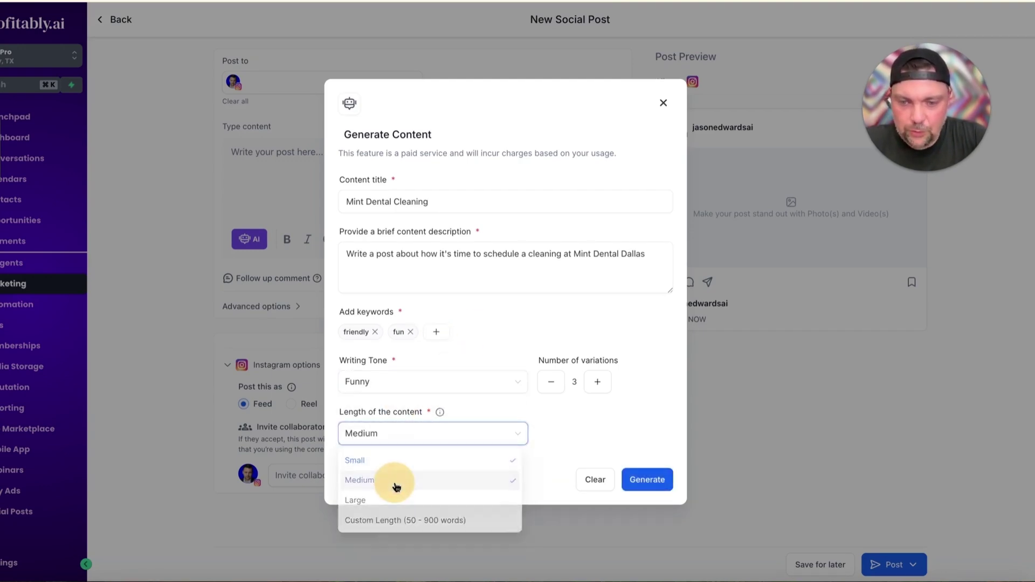
{"action": "left_click", "coordinate": [650, 481]}
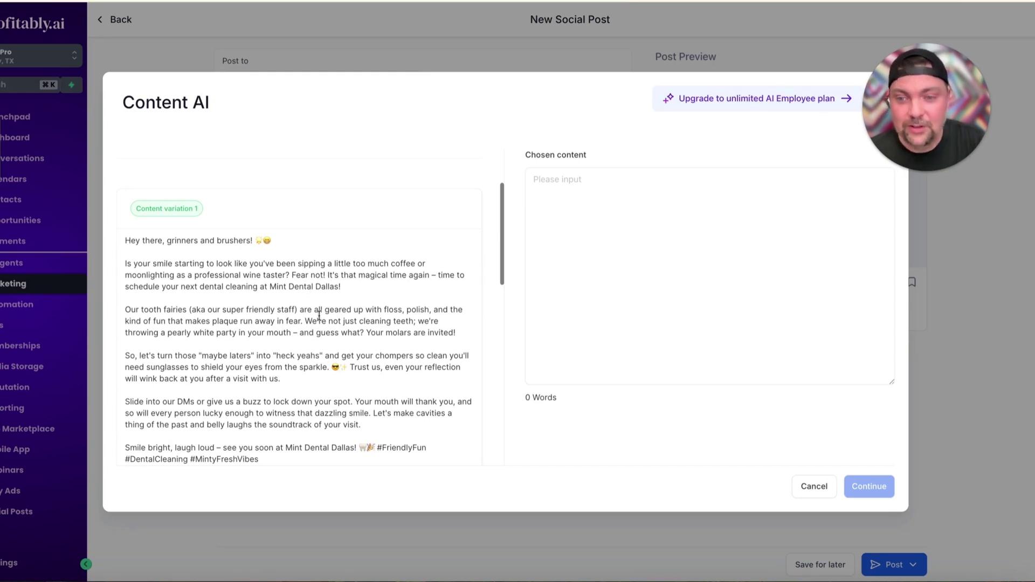
Choose the first Mint Dental Dallas caption variation and insert it into the post
{"action": "scroll", "coordinate": [320, 316], "scroll_direction": "down", "scroll_amount": 5}
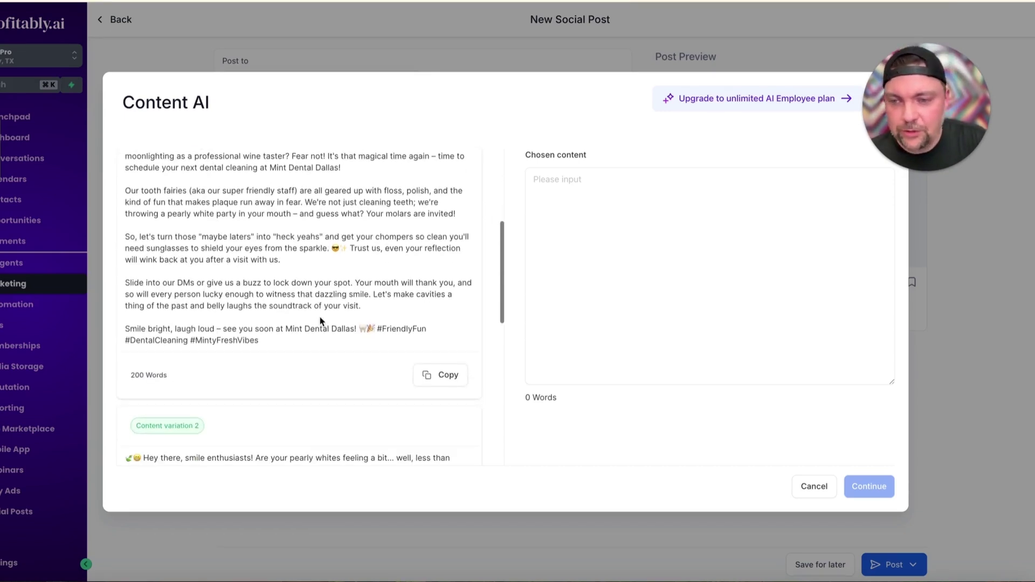
{"action": "scroll", "coordinate": [319, 316], "scroll_direction": "up", "scroll_amount": 5}
{"action": "scroll", "coordinate": [319, 316], "scroll_direction": "down", "scroll_amount": 4}
{"action": "scroll", "coordinate": [319, 316], "scroll_direction": "down", "scroll_amount": 8}
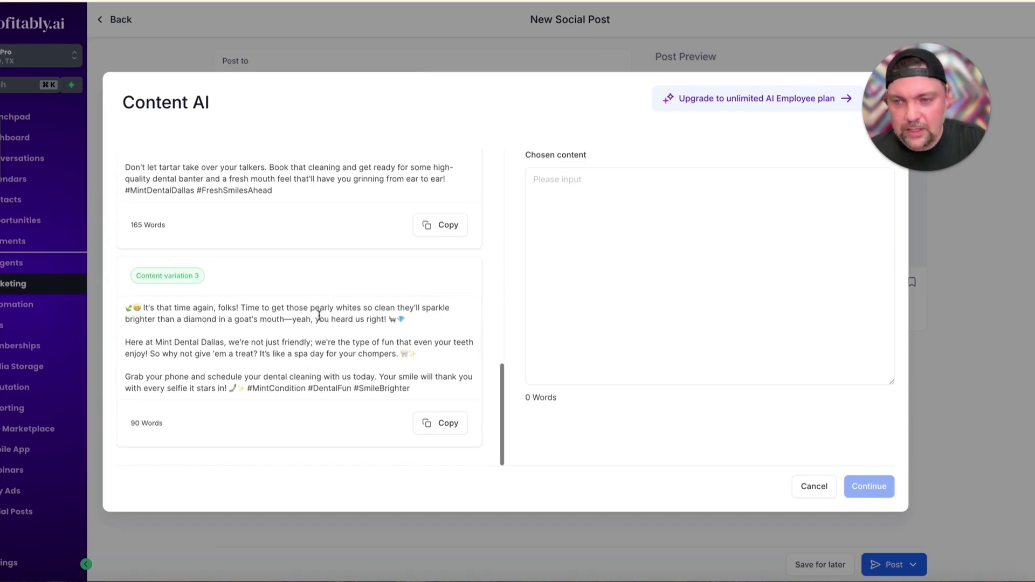
{"action": "scroll", "coordinate": [319, 316], "scroll_direction": "up", "scroll_amount": 12}
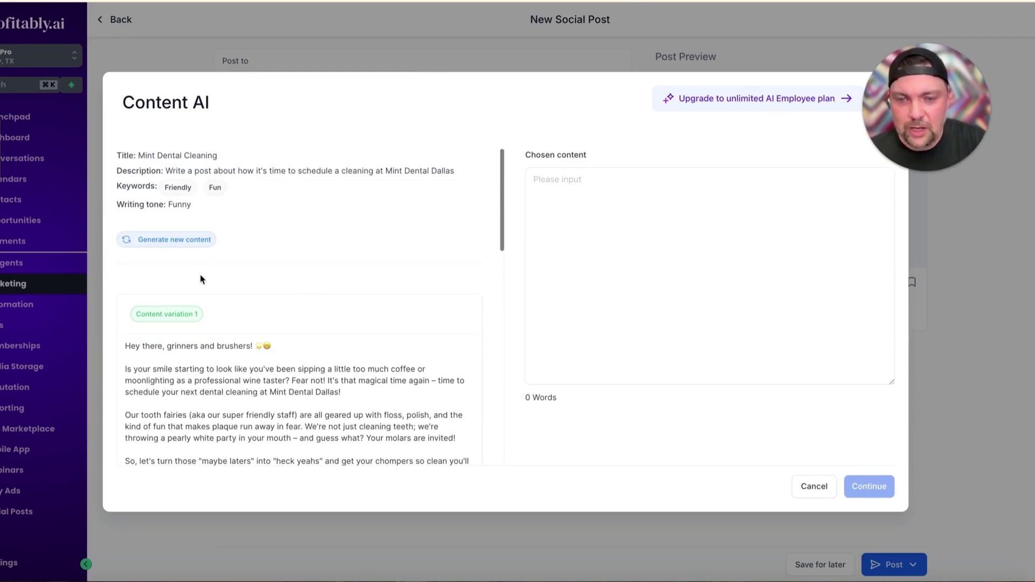
{"action": "scroll", "coordinate": [200, 279], "scroll_direction": "down", "scroll_amount": 5}
{"action": "left_click", "coordinate": [450, 264]}
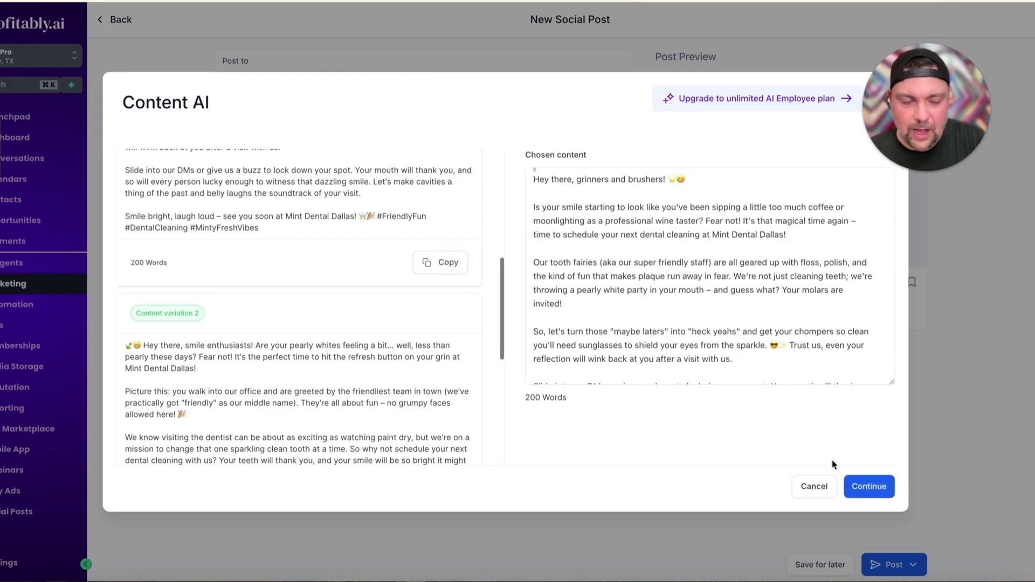
{"action": "left_click", "coordinate": [872, 488]}
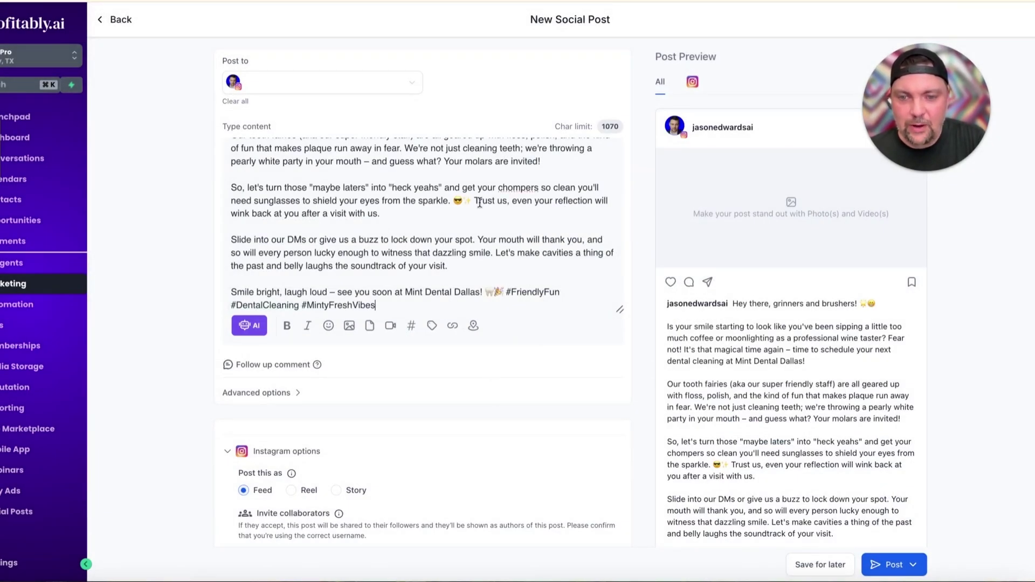
Upload Is It Time FOr Your Cleaning.jpg to the media library and attach it to the post
{"action": "scroll", "coordinate": [480, 202], "scroll_direction": "up", "scroll_amount": 3}
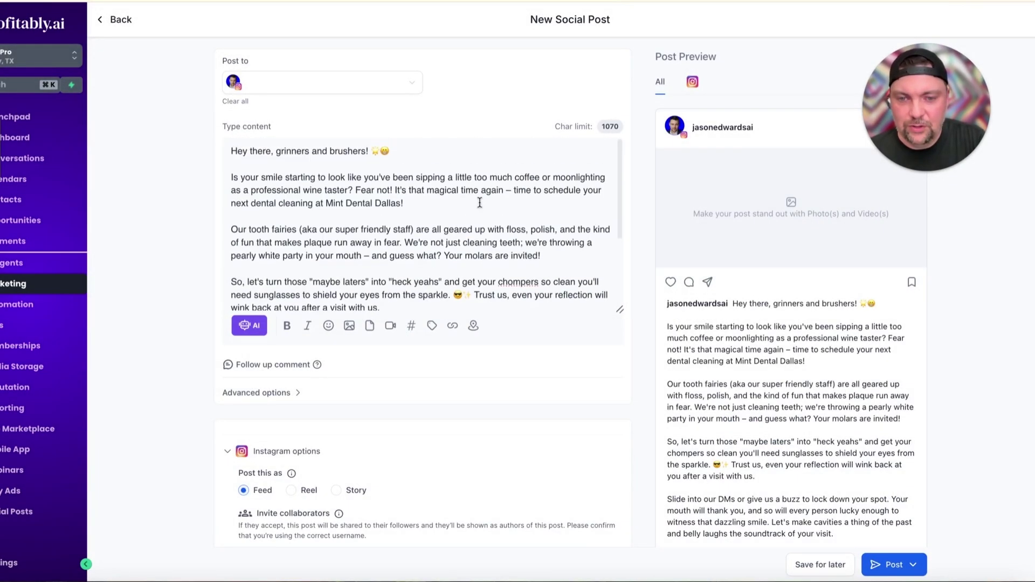
{"action": "left_click", "coordinate": [349, 327]}
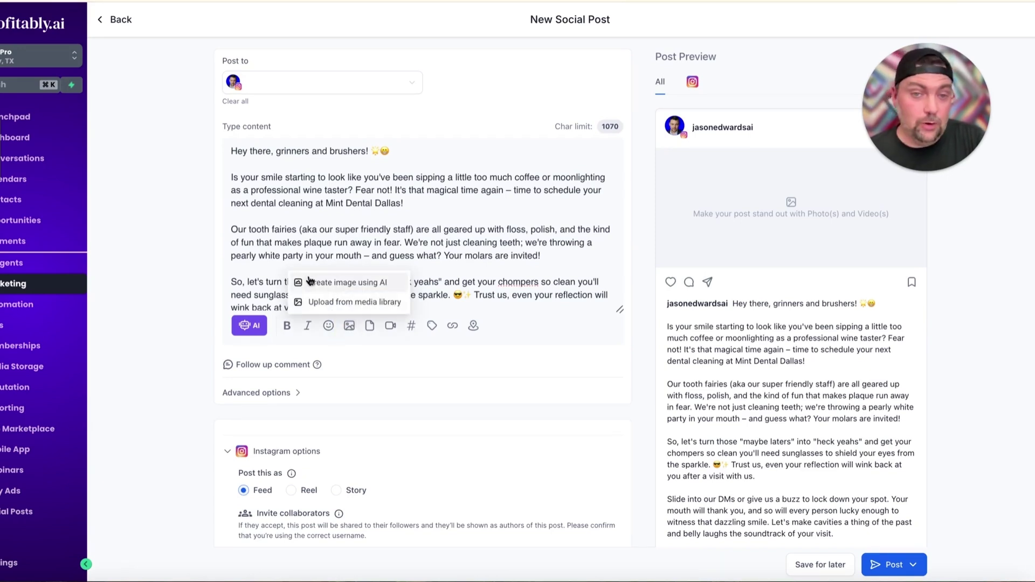
{"action": "left_click", "coordinate": [323, 302]}
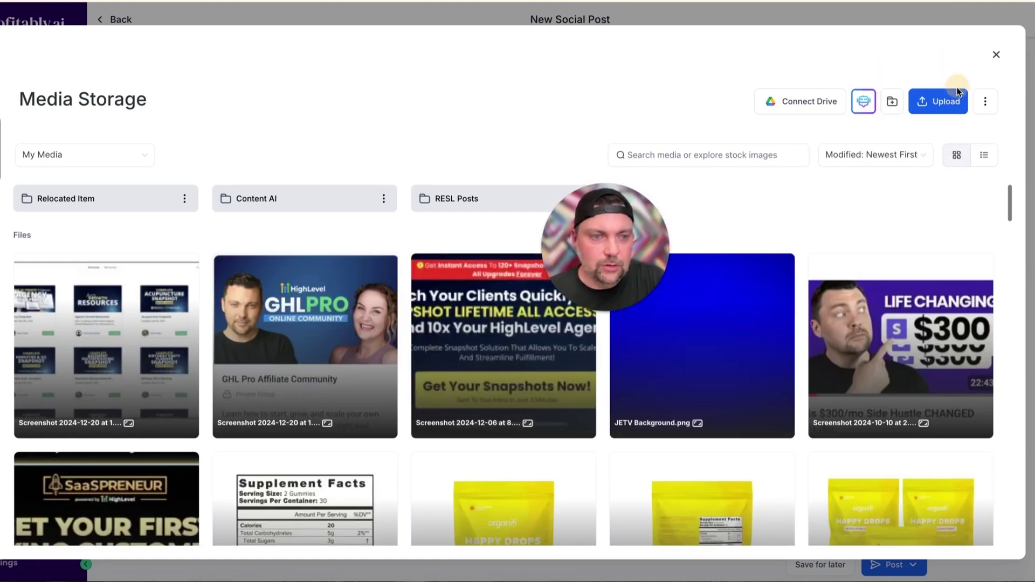
{"action": "left_click", "coordinate": [938, 101]}
{"action": "double_click", "coordinate": [361, 271]}
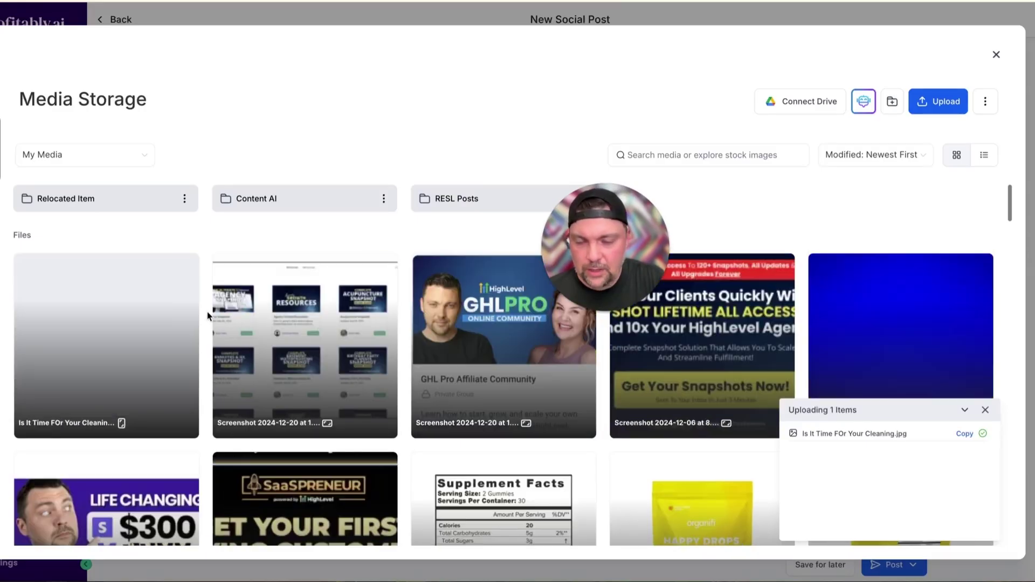
{"action": "double_click", "coordinate": [120, 299]}
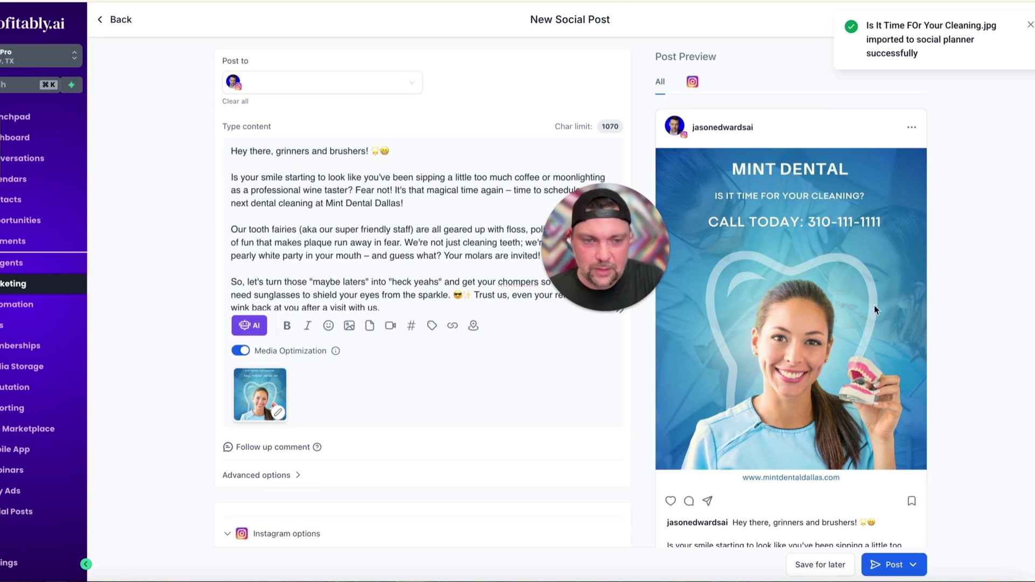
Add the Facebook account alongside Instagram as a post destination
{"action": "left_click", "coordinate": [336, 88]}
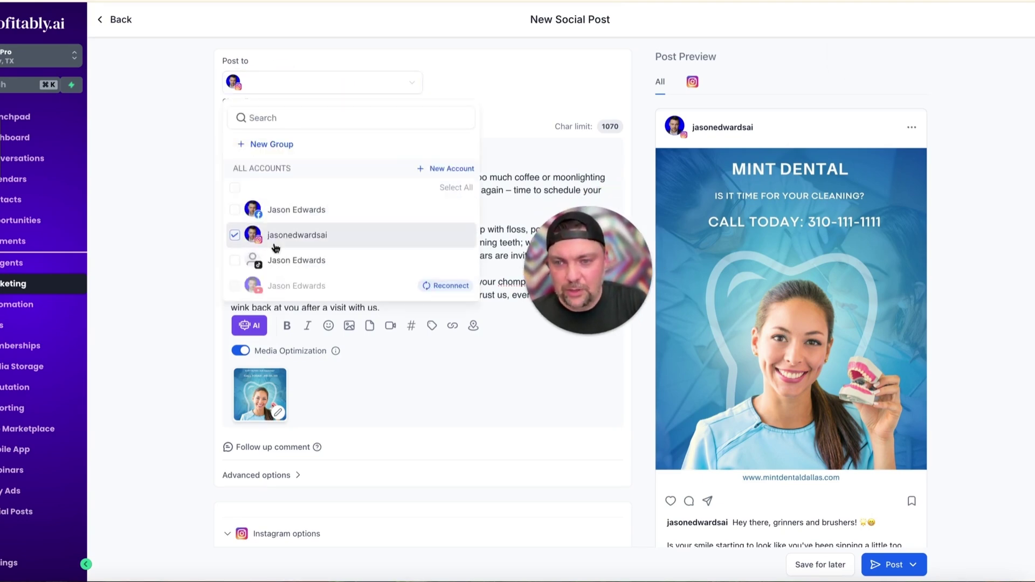
{"action": "left_click", "coordinate": [238, 211]}
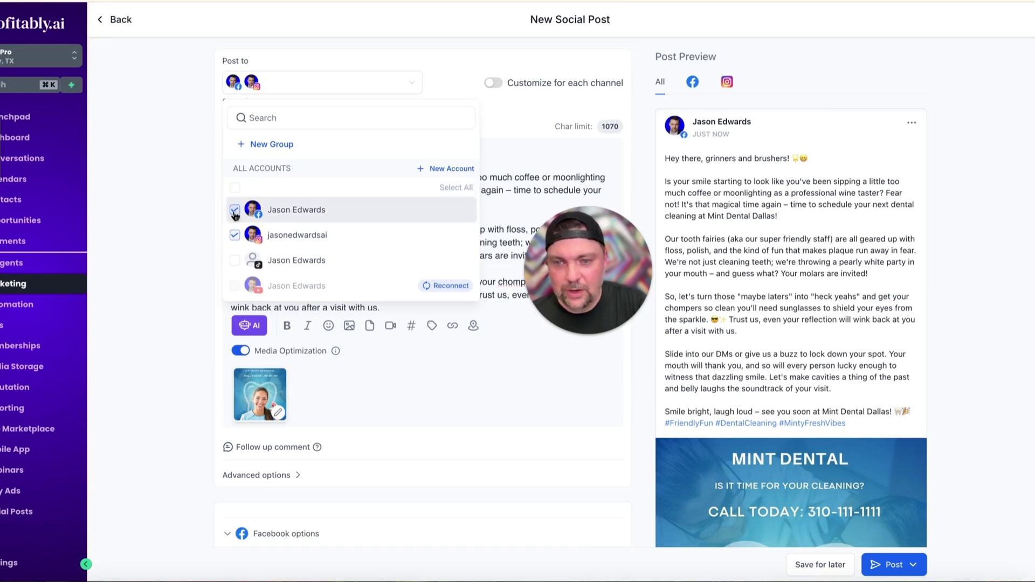
{"action": "left_click", "coordinate": [298, 216]}
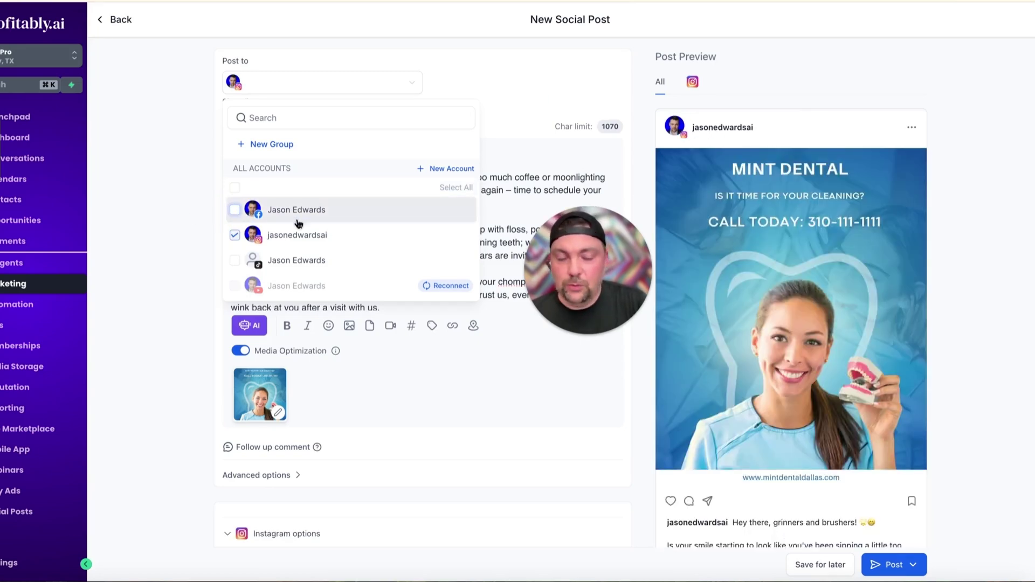
{"action": "left_click", "coordinate": [229, 220]}
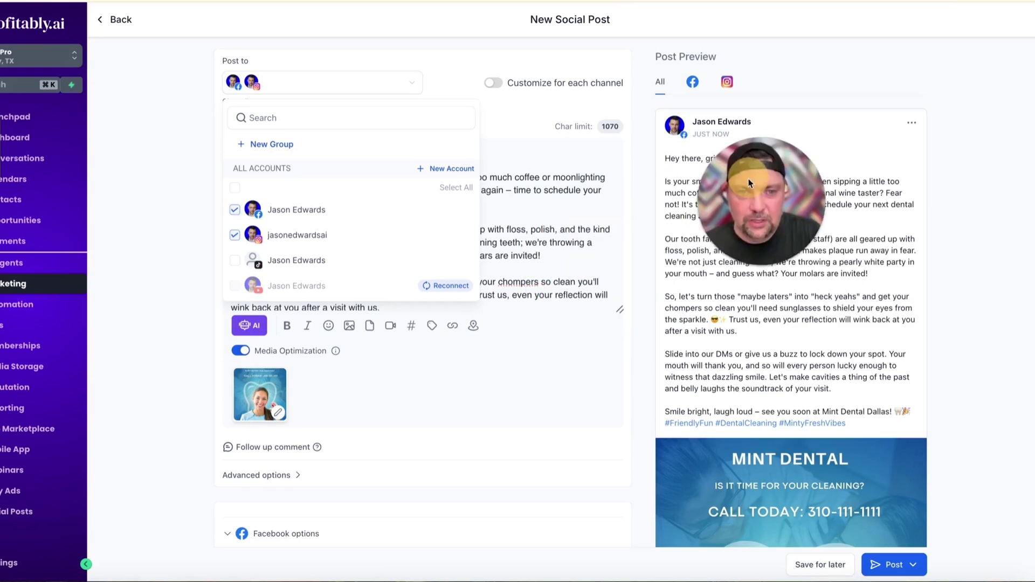
{"action": "left_click", "coordinate": [423, 59]}
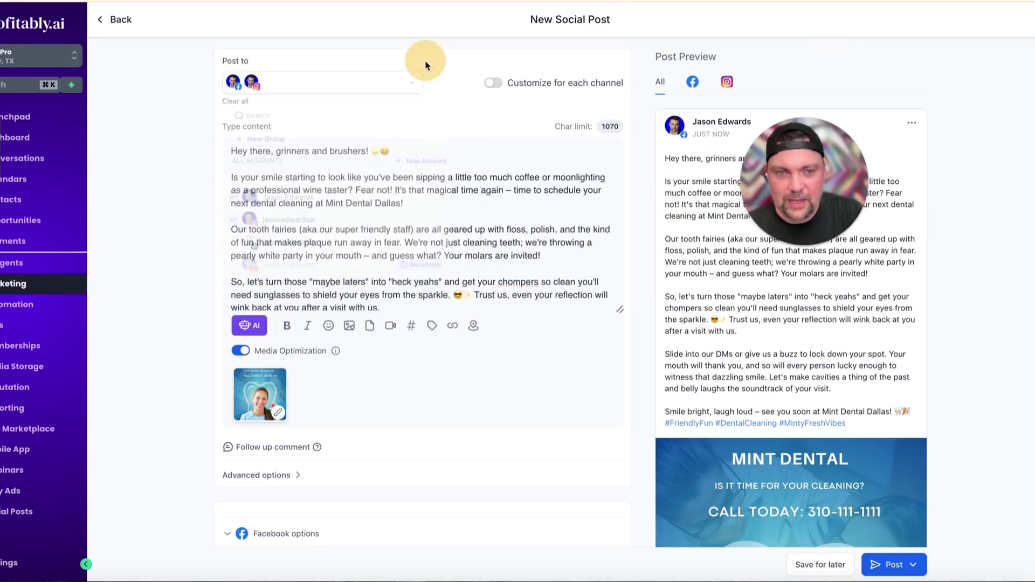
{"action": "scroll", "coordinate": [553, 444], "scroll_direction": "down", "scroll_amount": 4}
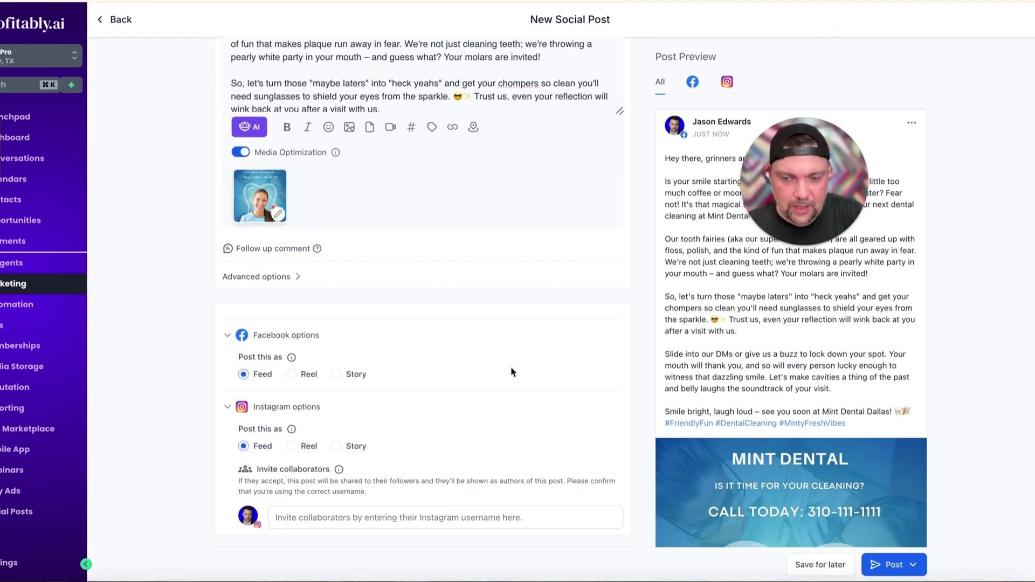
{"action": "scroll", "coordinate": [511, 370], "scroll_direction": "up", "scroll_amount": 4}
Schedule the post for April 23, 2025 at 04:55 PM
{"action": "left_click", "coordinate": [913, 564]}
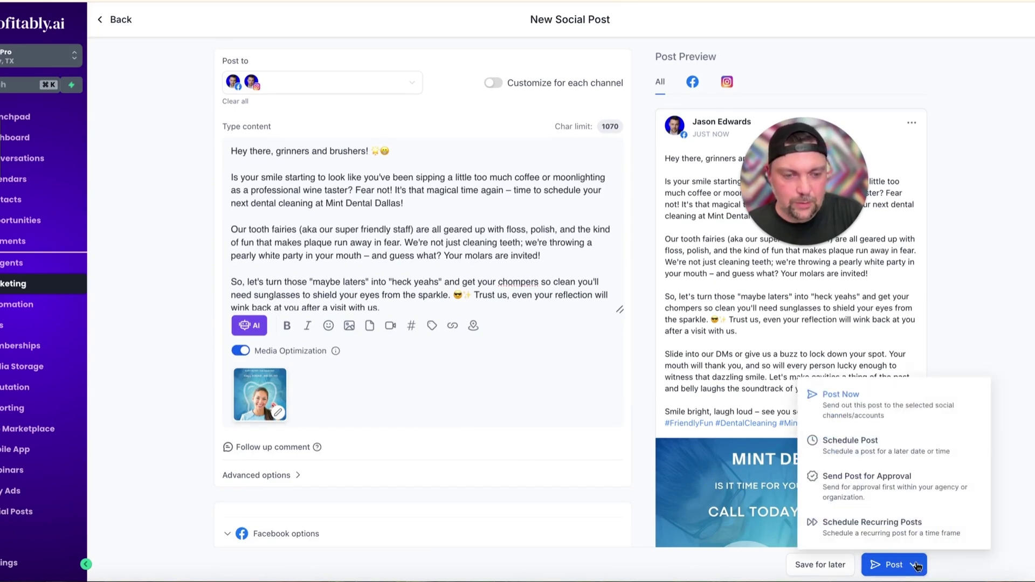
{"action": "left_click", "coordinate": [852, 456]}
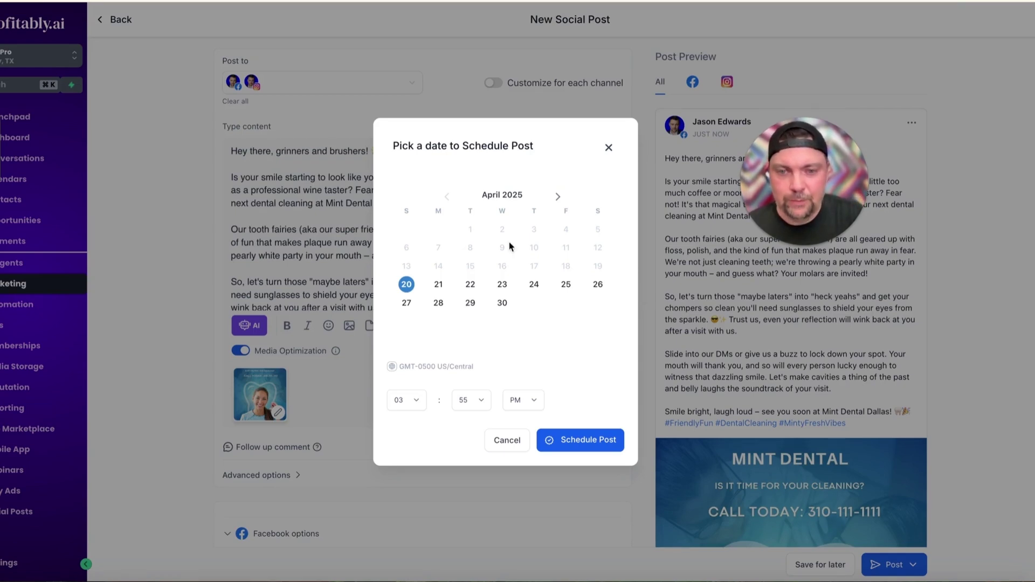
{"action": "left_click", "coordinate": [502, 284]}
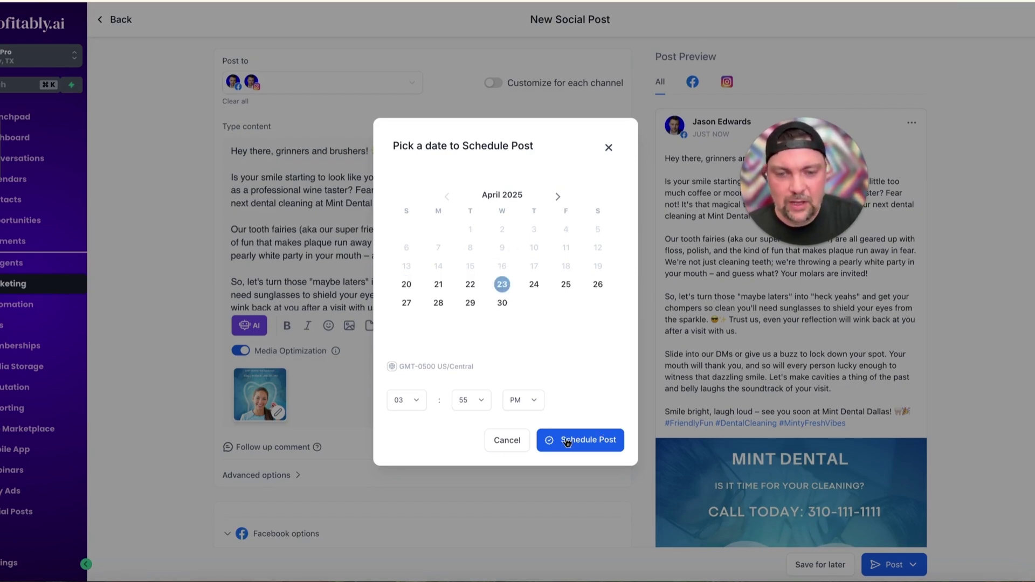
{"action": "left_click", "coordinate": [407, 400]}
{"action": "left_click", "coordinate": [402, 415]}
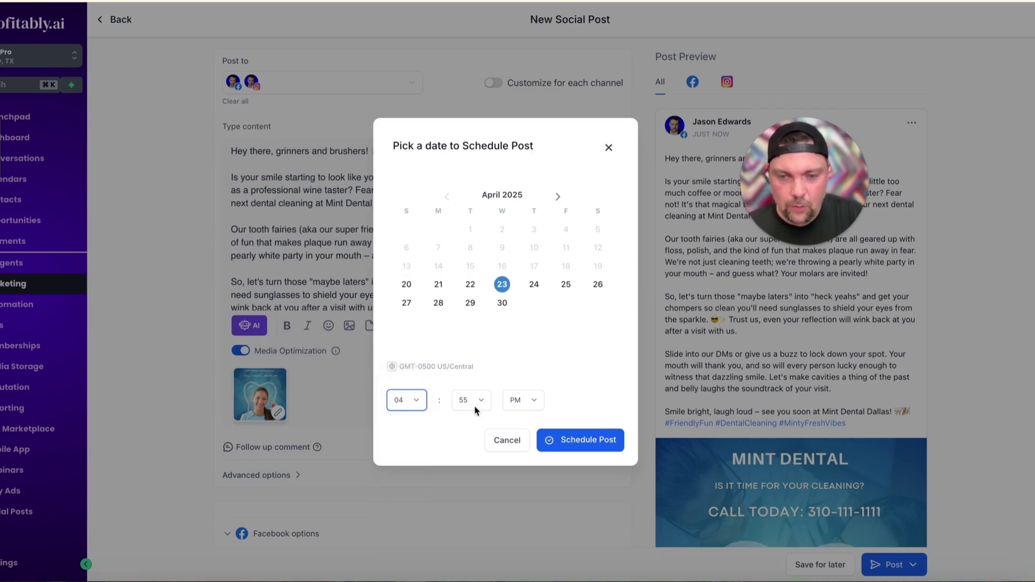
{"action": "left_click", "coordinate": [578, 441]}
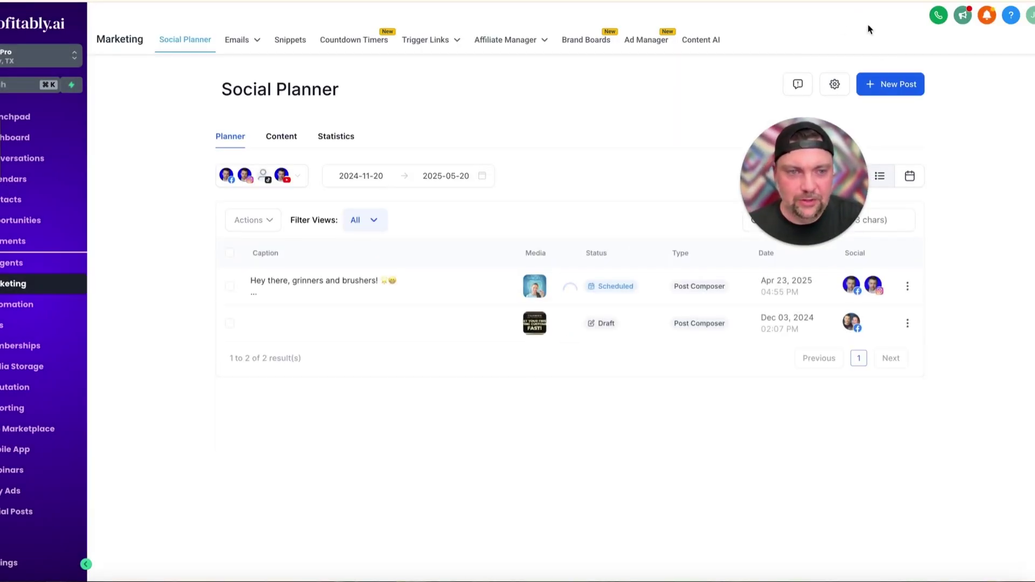
Switch to the monthly calendar and drag the Mint Dental post from Wed 23 to Fri 25
{"action": "left_click_drag", "start_coordinate": [820, 150], "coordinate": [658, 133]}
{"action": "left_click", "coordinate": [910, 176]}
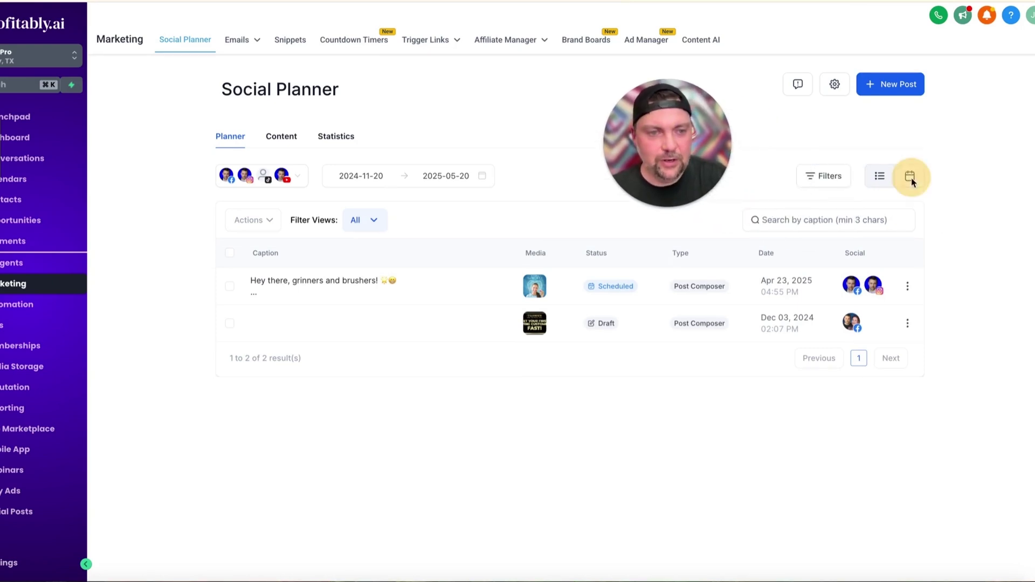
{"action": "scroll", "coordinate": [667, 373], "scroll_direction": "down", "scroll_amount": 3}
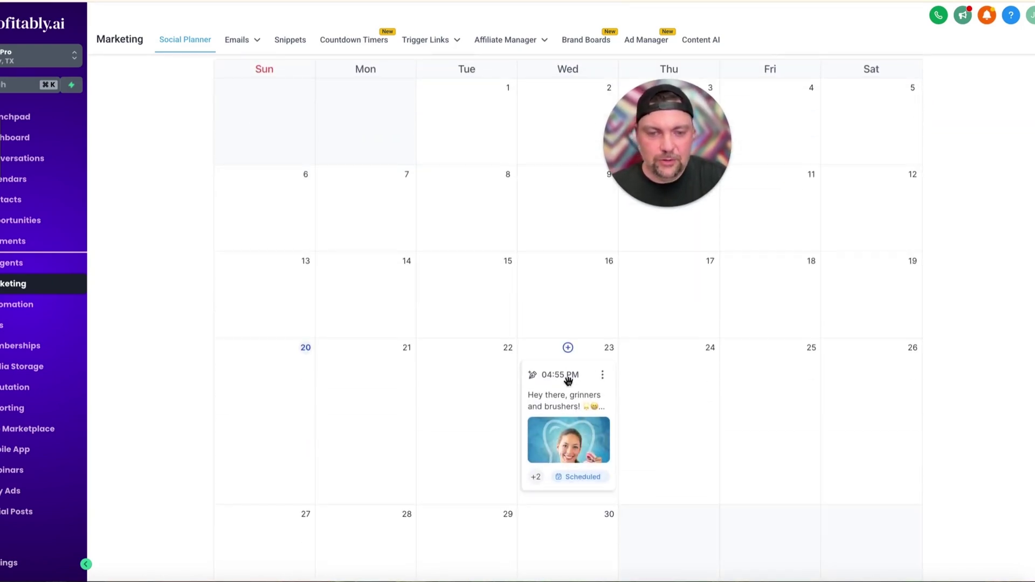
{"action": "left_click", "coordinate": [603, 375]}
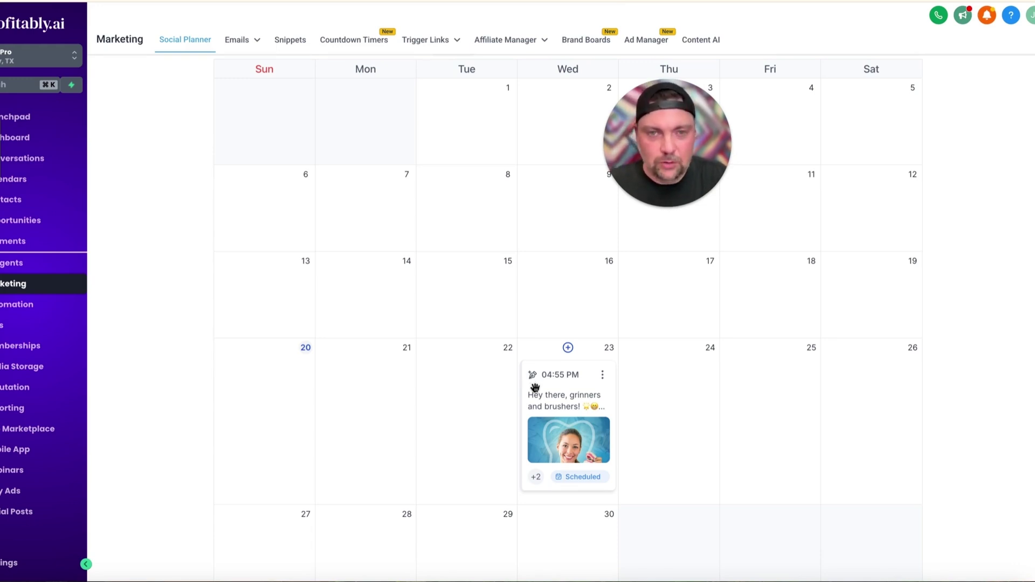
{"action": "left_click_drag", "start_coordinate": [568, 381], "coordinate": [812, 361]}
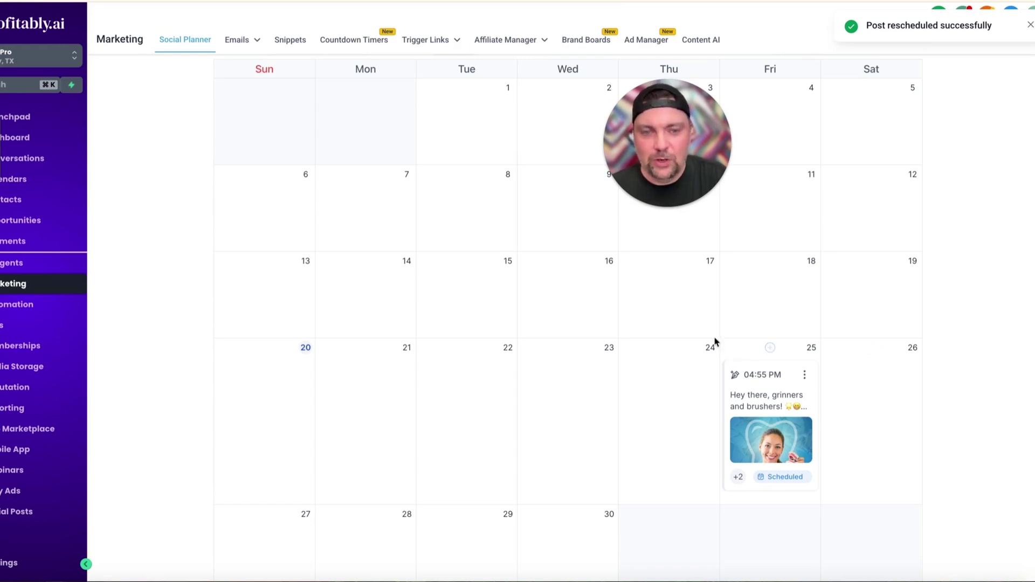
{"action": "left_click_drag", "start_coordinate": [769, 383], "coordinate": [772, 406]}
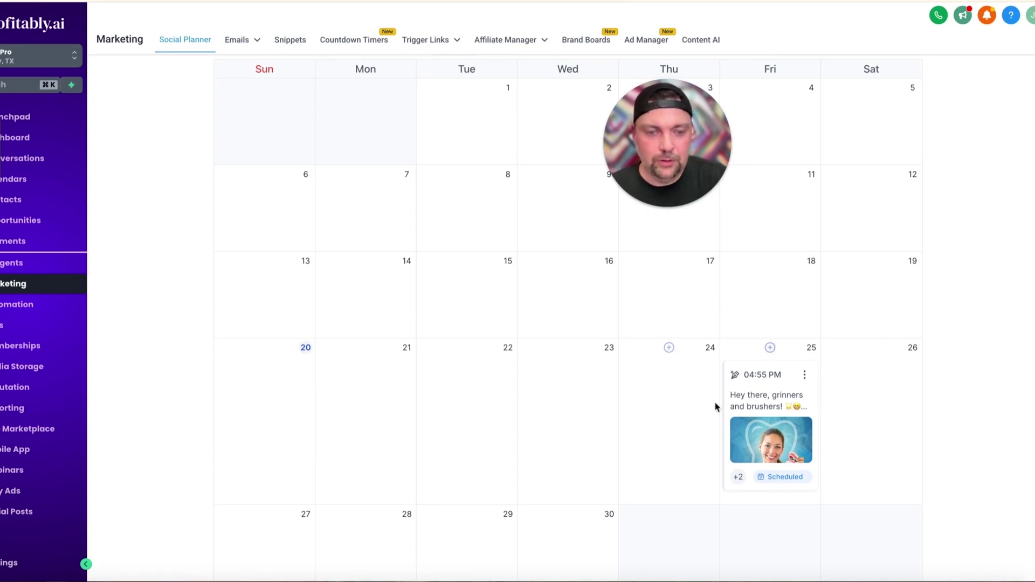
{"action": "left_click", "coordinate": [806, 379]}
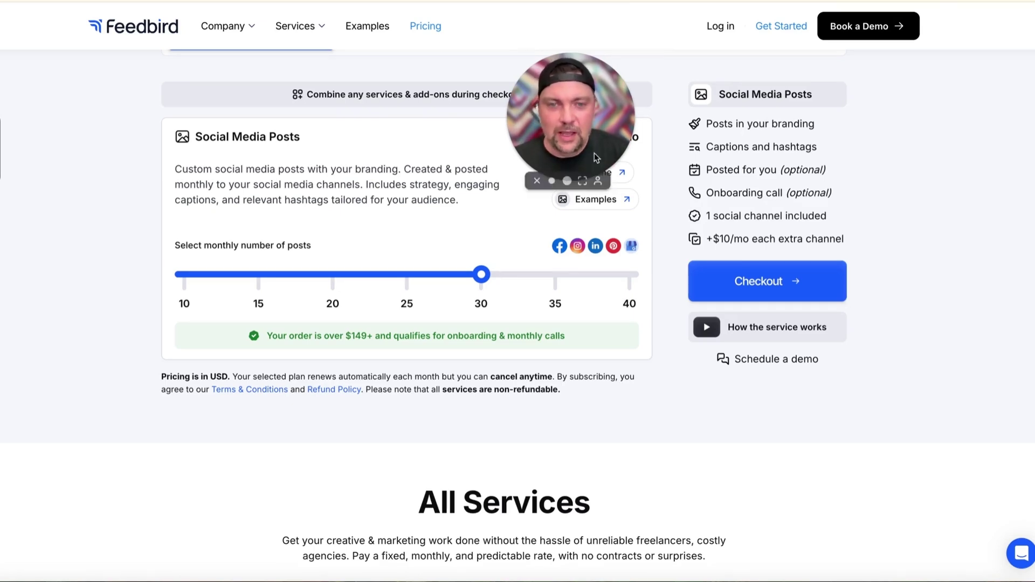
Compare Feedbird prices at 40 and 30 monthly posts, then settle on 10 posts for $99/mo
{"action": "left_click_drag", "start_coordinate": [594, 153], "coordinate": [550, 113]}
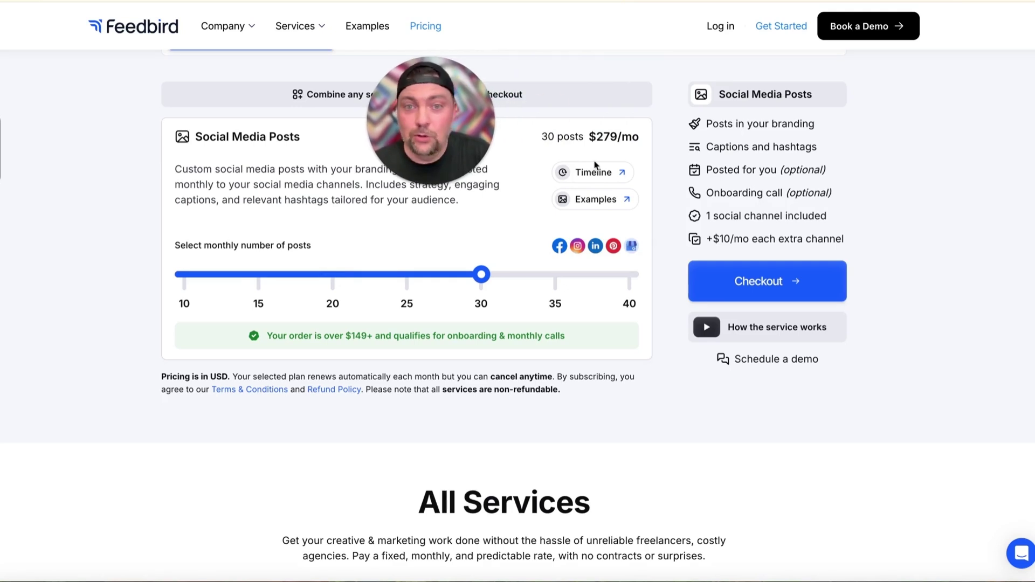
{"action": "left_click_drag", "start_coordinate": [480, 275], "coordinate": [619, 269]}
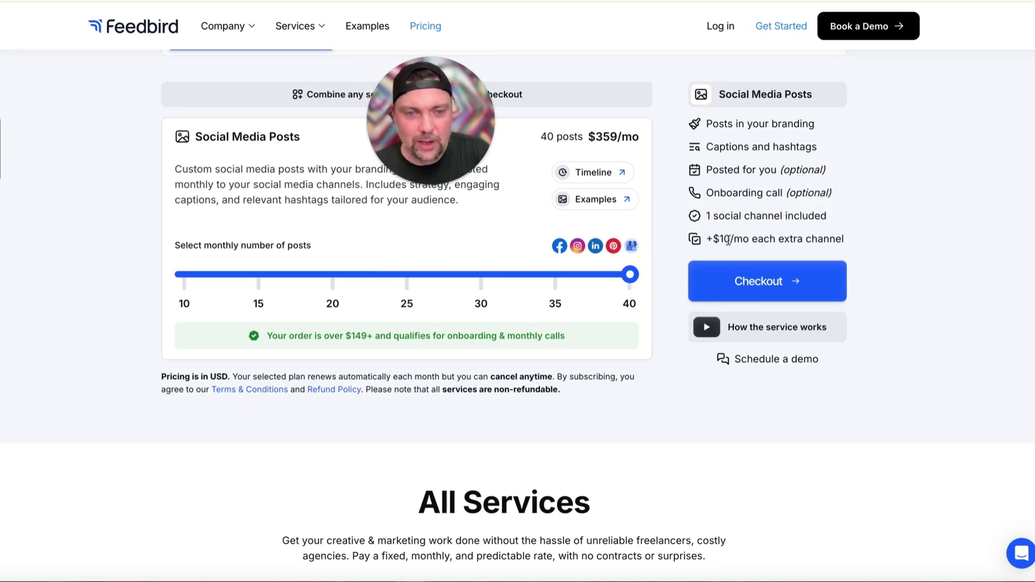
{"action": "left_click_drag", "start_coordinate": [629, 275], "coordinate": [478, 273]}
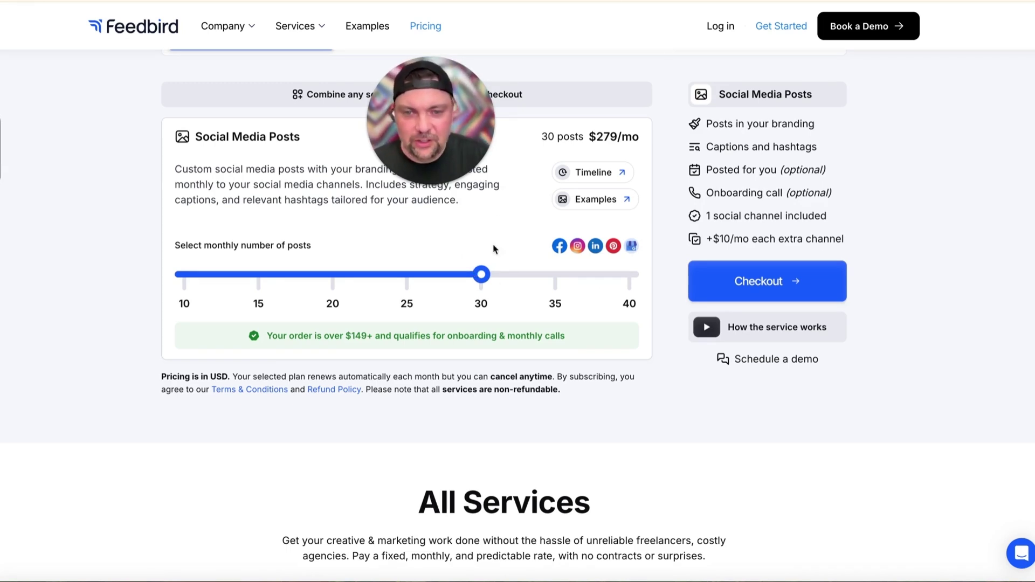
{"action": "left_click_drag", "start_coordinate": [482, 276], "coordinate": [184, 275]}
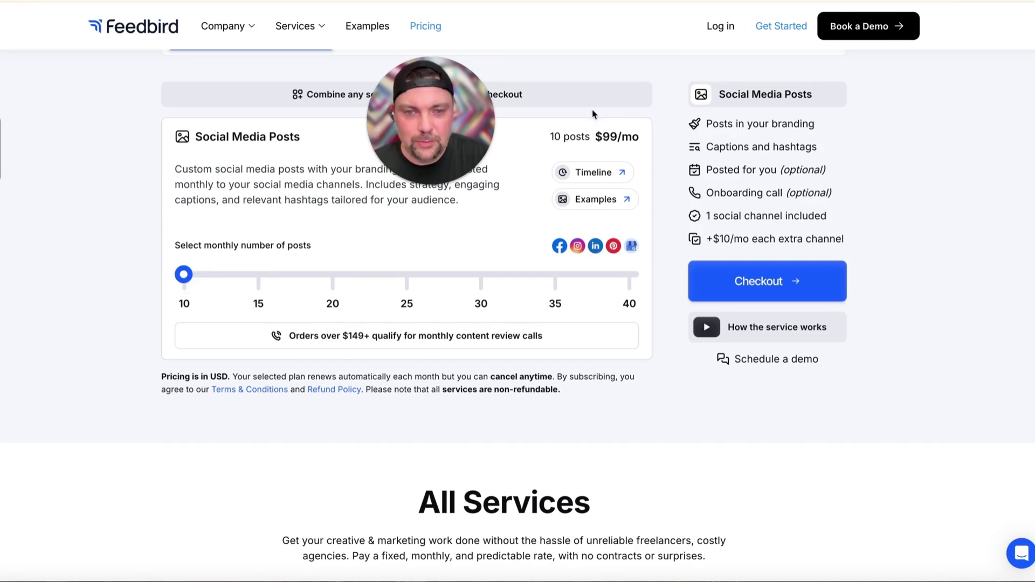